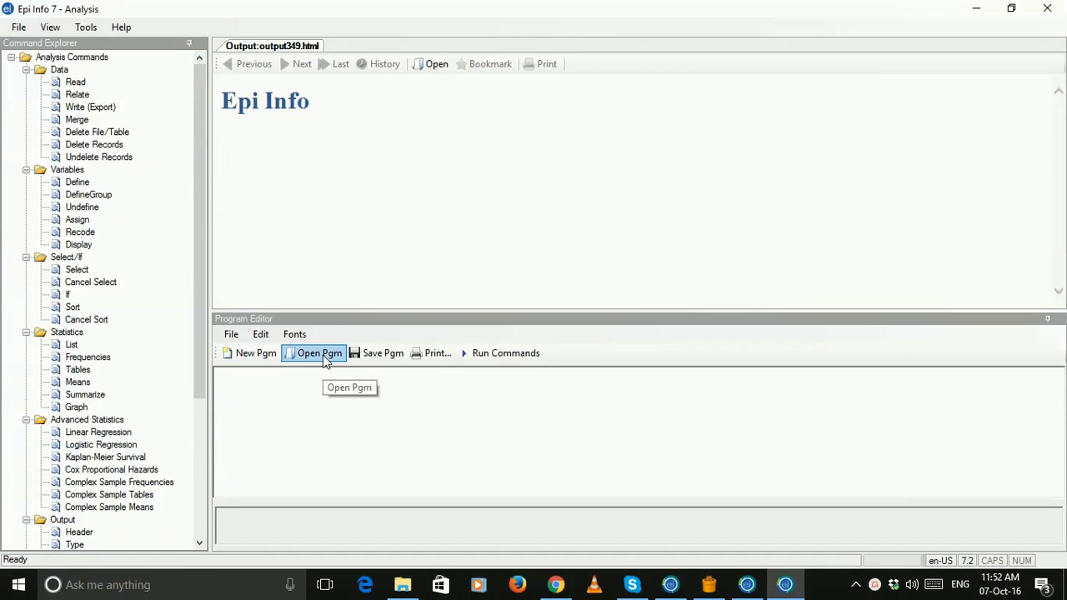
Open the program text file Dogalog cloud data.pgm7 and run its commands
{"action": "left_click", "coordinate": [323, 354]}
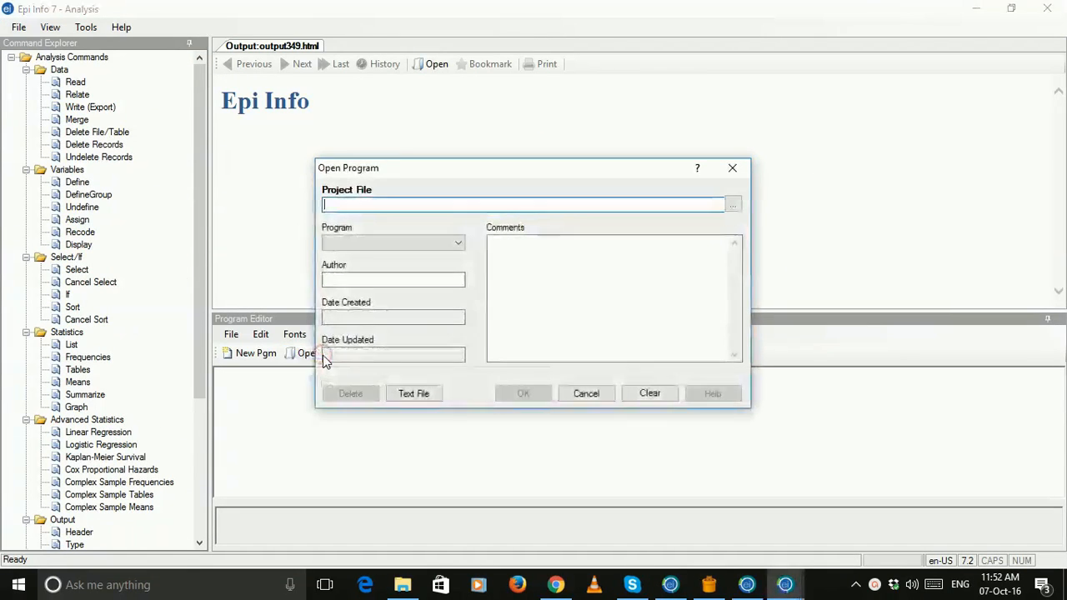
{"action": "left_click", "coordinate": [414, 394]}
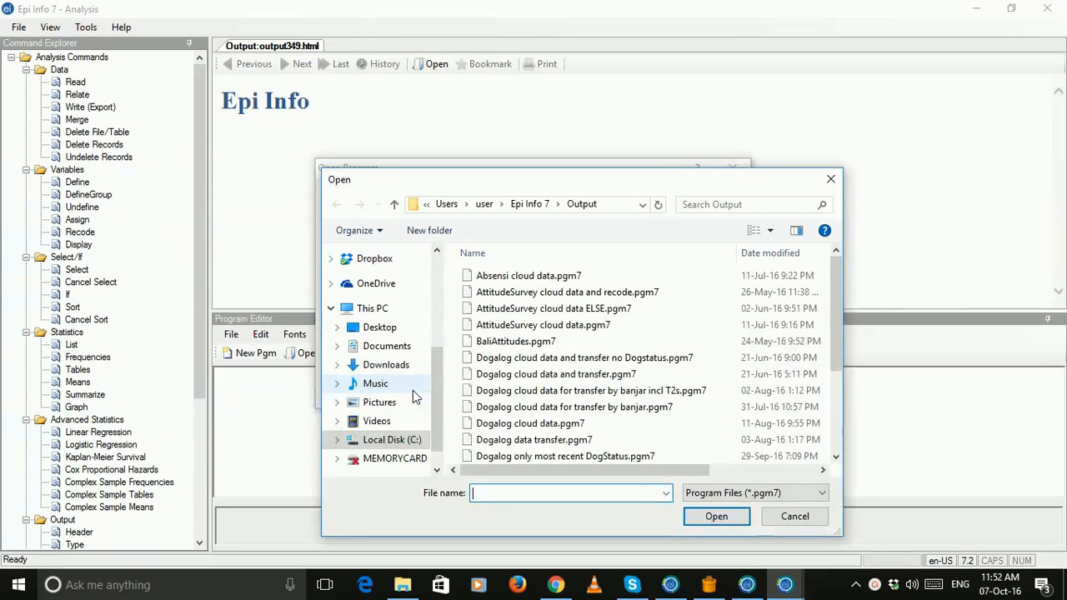
{"action": "scroll", "coordinate": [583, 358], "scroll_direction": "down", "scroll_amount": 2}
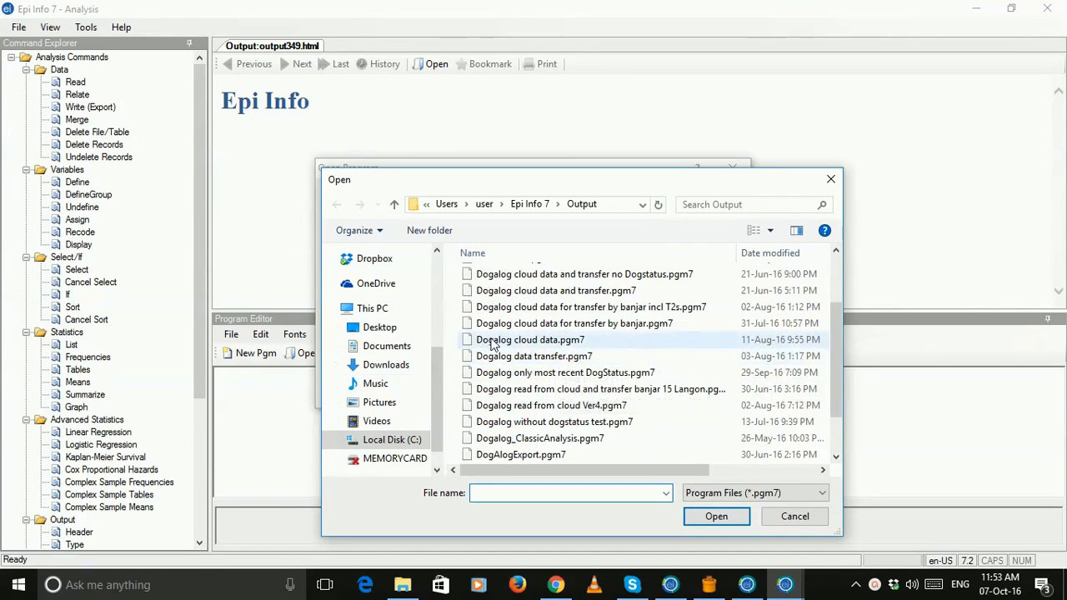
{"action": "left_click", "coordinate": [566, 342]}
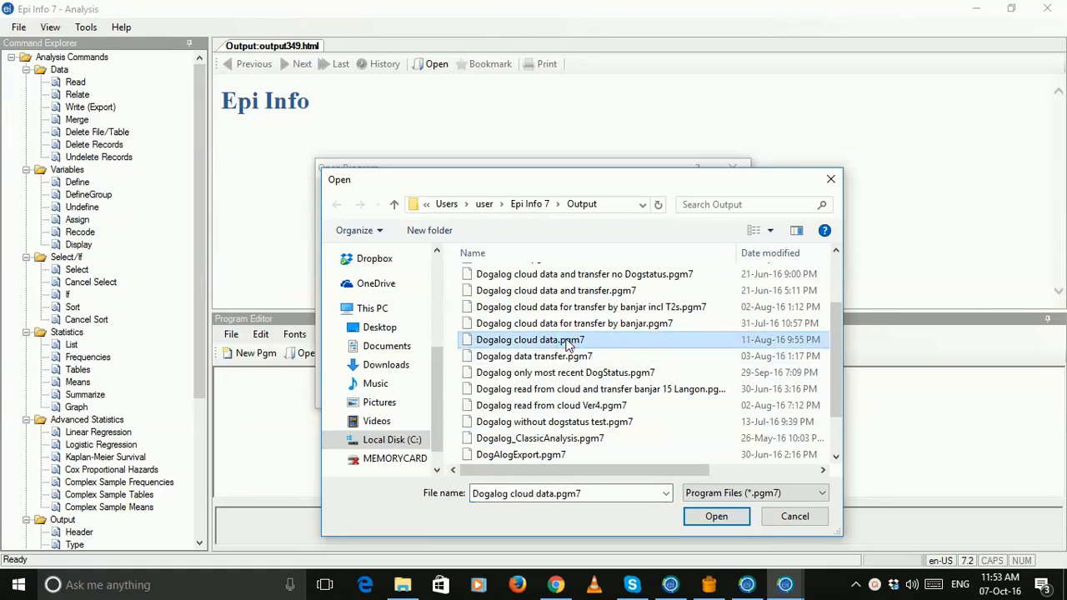
{"action": "left_click", "coordinate": [717, 517]}
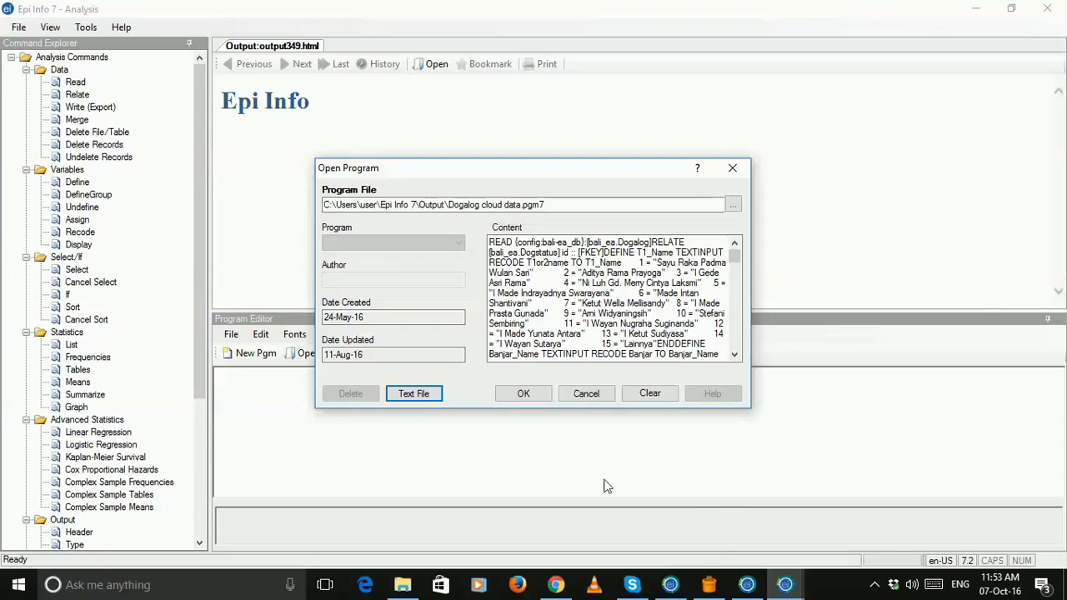
{"action": "left_click", "coordinate": [523, 395]}
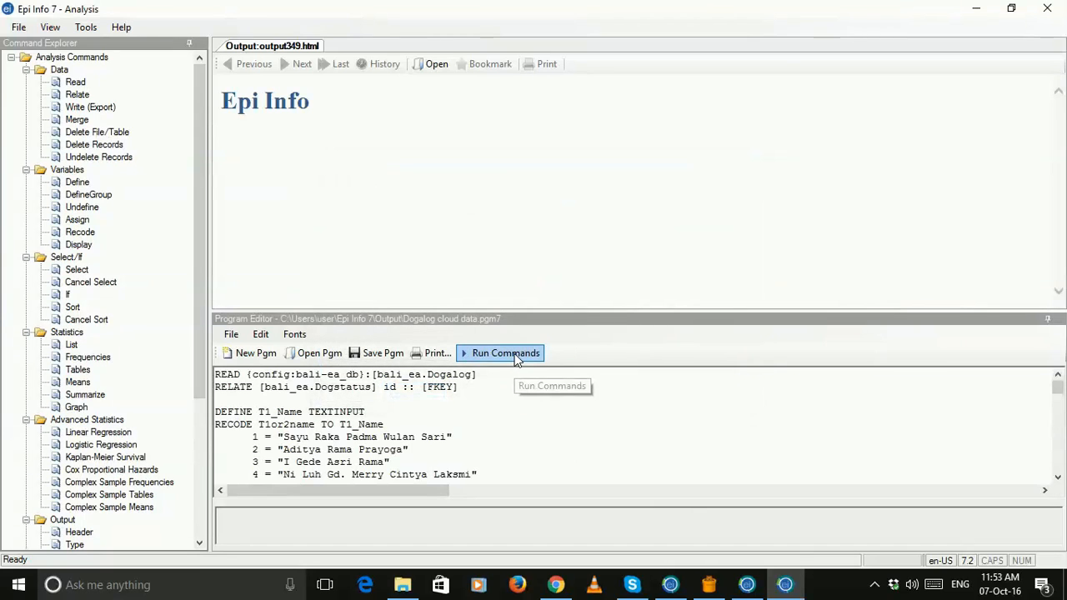
{"action": "left_click", "coordinate": [514, 353]}
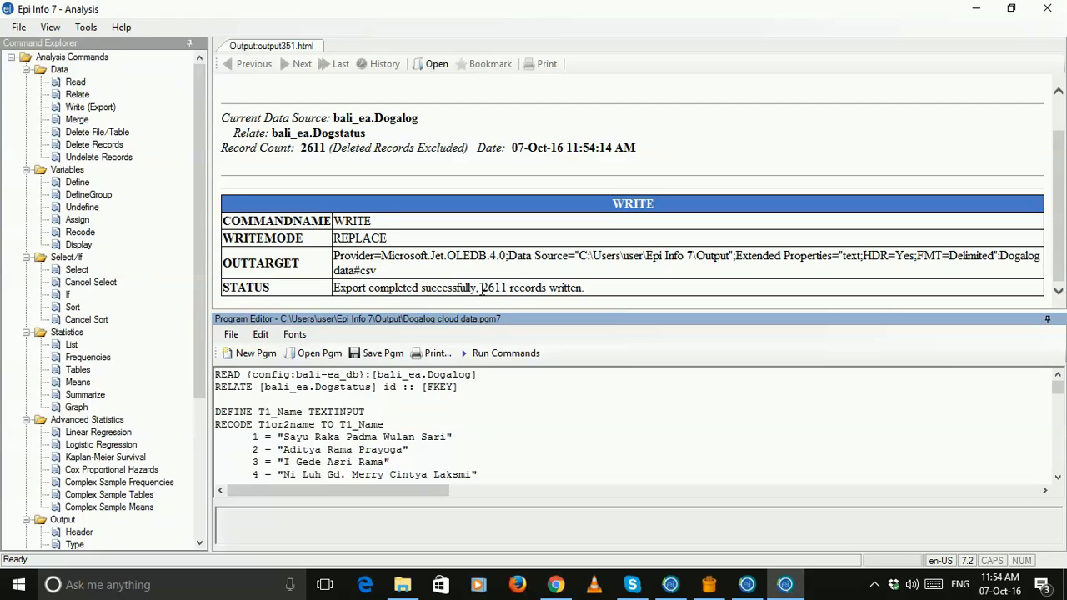
Examine the exported record count and the output folder path in the results and in the program's WRITE command
{"action": "left_click_drag", "start_coordinate": [481, 287], "coordinate": [506, 287]}
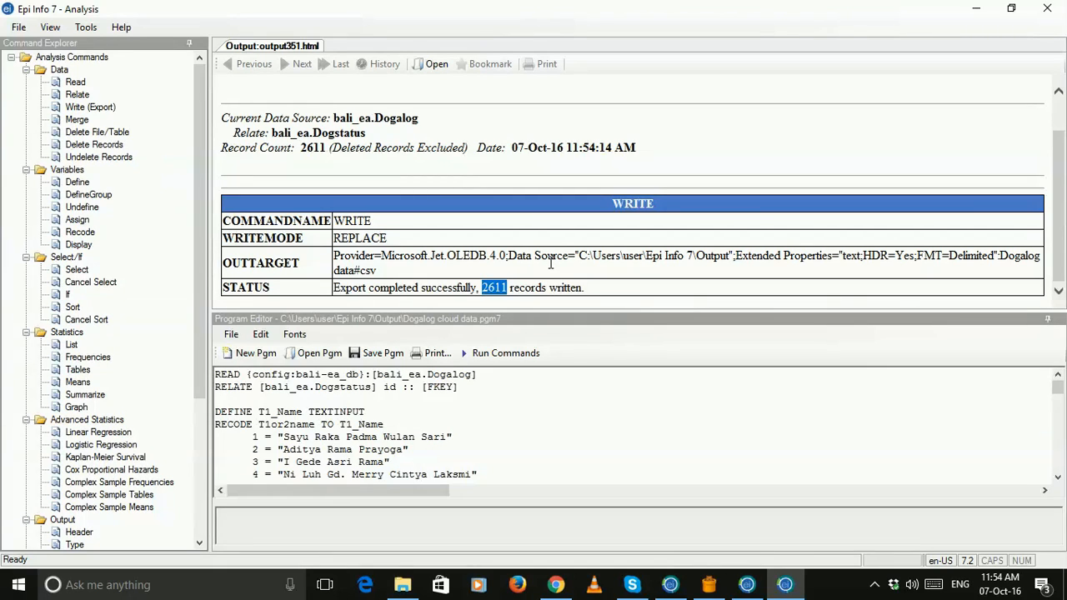
{"action": "left_click", "coordinate": [564, 431]}
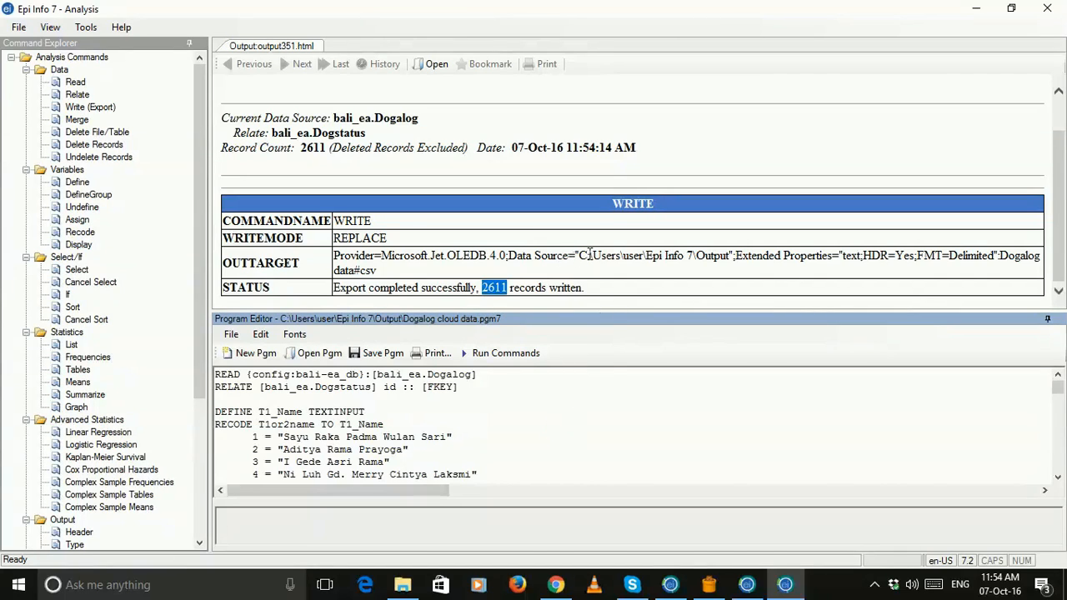
{"action": "left_click_drag", "start_coordinate": [575, 255], "coordinate": [714, 251]}
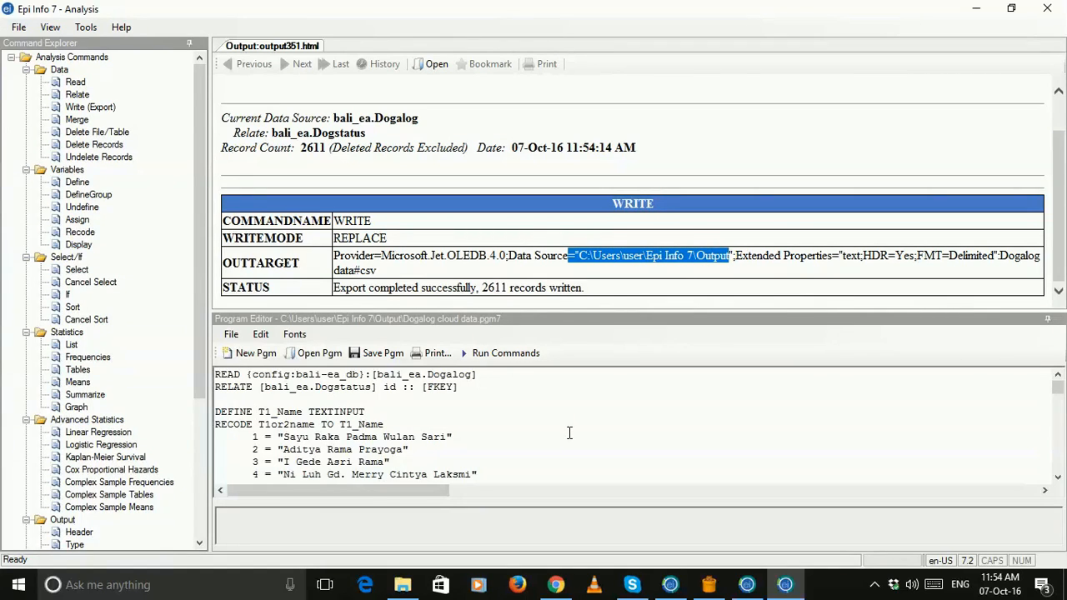
{"action": "scroll", "coordinate": [569, 433], "scroll_direction": "down", "scroll_amount": 15}
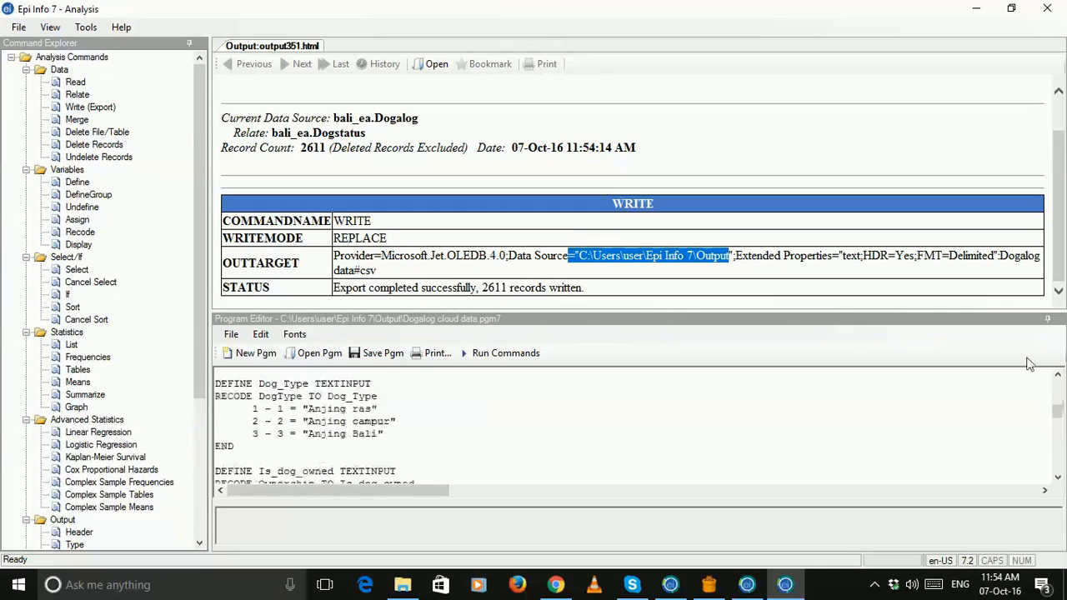
{"action": "left_click_drag", "start_coordinate": [1061, 429], "coordinate": [1058, 460]}
{"action": "scroll", "coordinate": [891, 431], "scroll_direction": "down", "scroll_amount": 2}
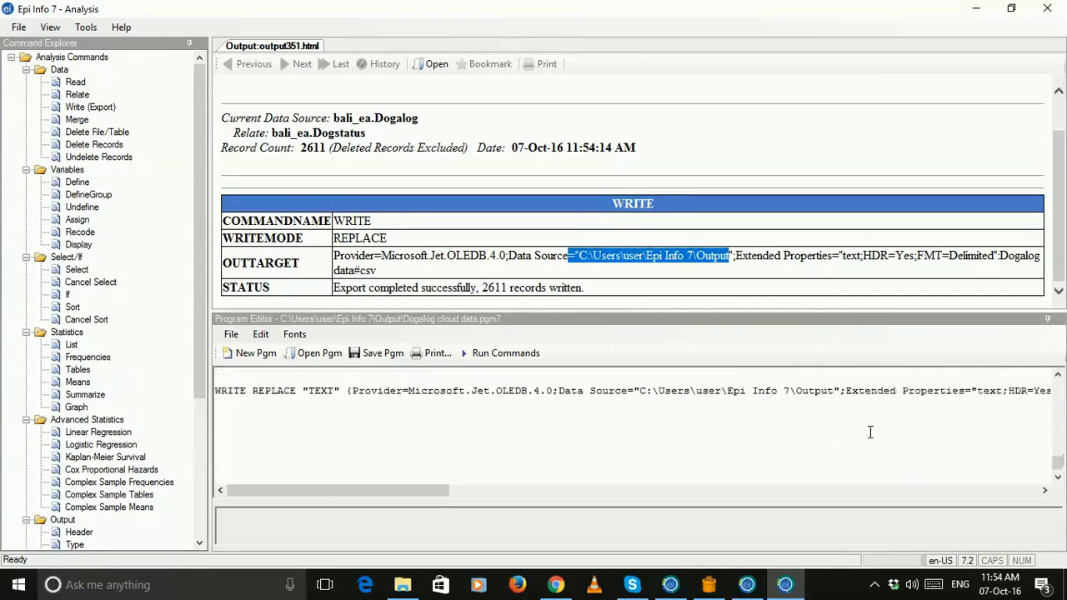
{"action": "scroll", "coordinate": [872, 433], "scroll_direction": "up", "scroll_amount": 1}
{"action": "left_click_drag", "start_coordinate": [643, 428], "coordinate": [820, 431]}
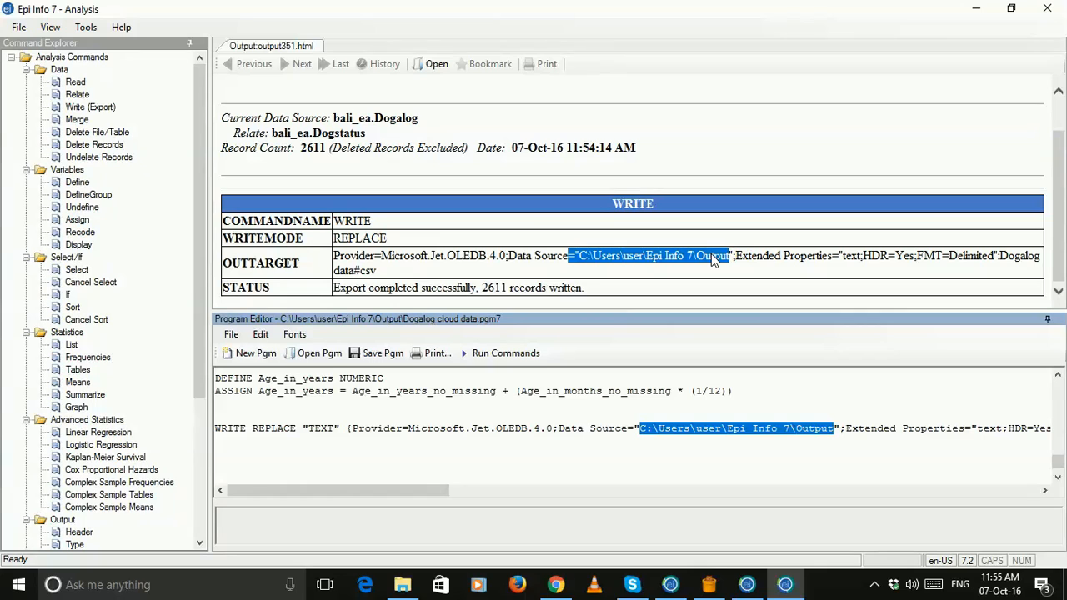
Switch to File Explorer, browse to C:\Users\user\Epi Info 7\Output, and open Dogalog data.csv in Excel
{"action": "left_click", "coordinate": [403, 585]}
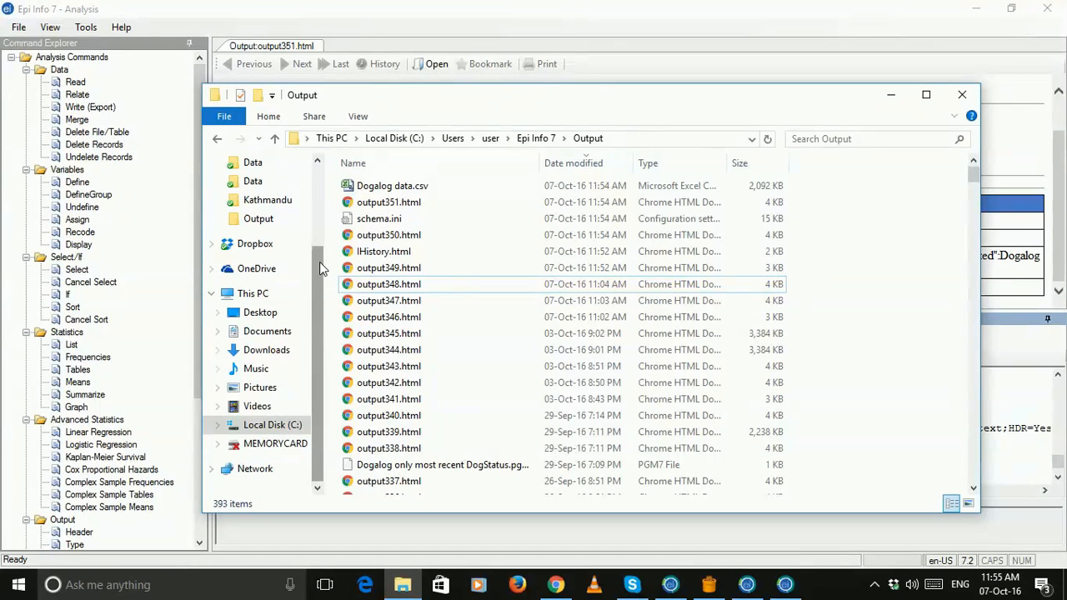
{"action": "left_click", "coordinate": [272, 425]}
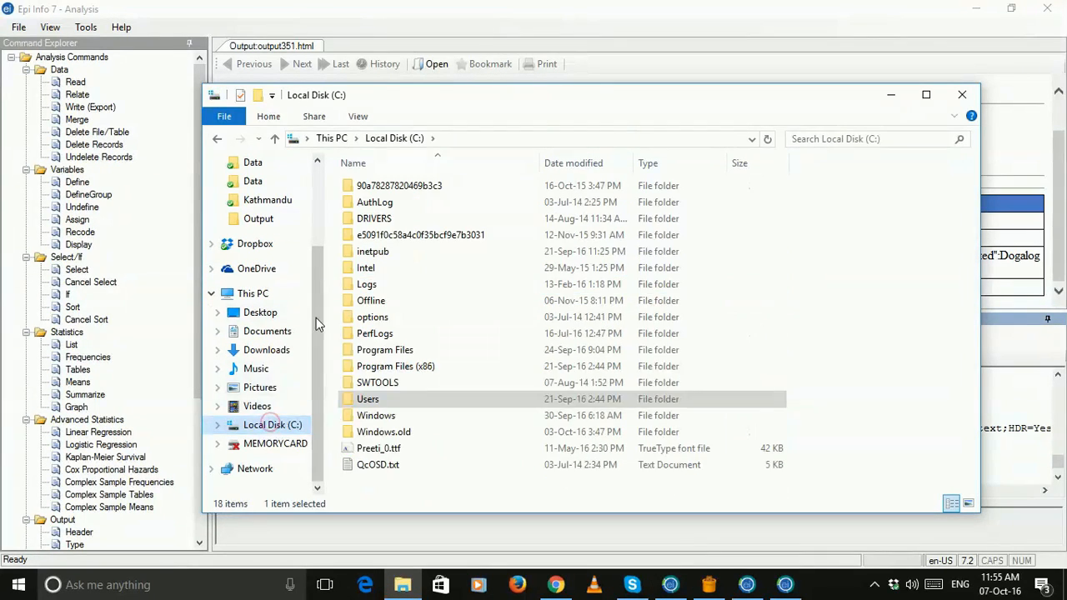
{"action": "double_click", "coordinate": [367, 398]}
{"action": "double_click", "coordinate": [372, 238]}
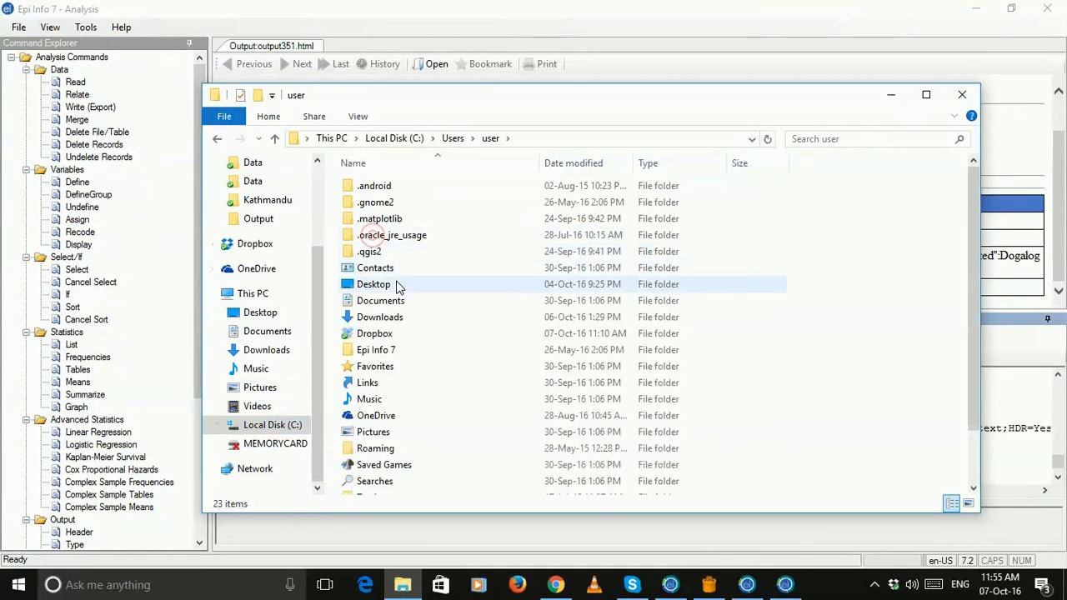
{"action": "scroll", "coordinate": [366, 325], "scroll_direction": "down", "scroll_amount": 1}
{"action": "double_click", "coordinate": [375, 304]}
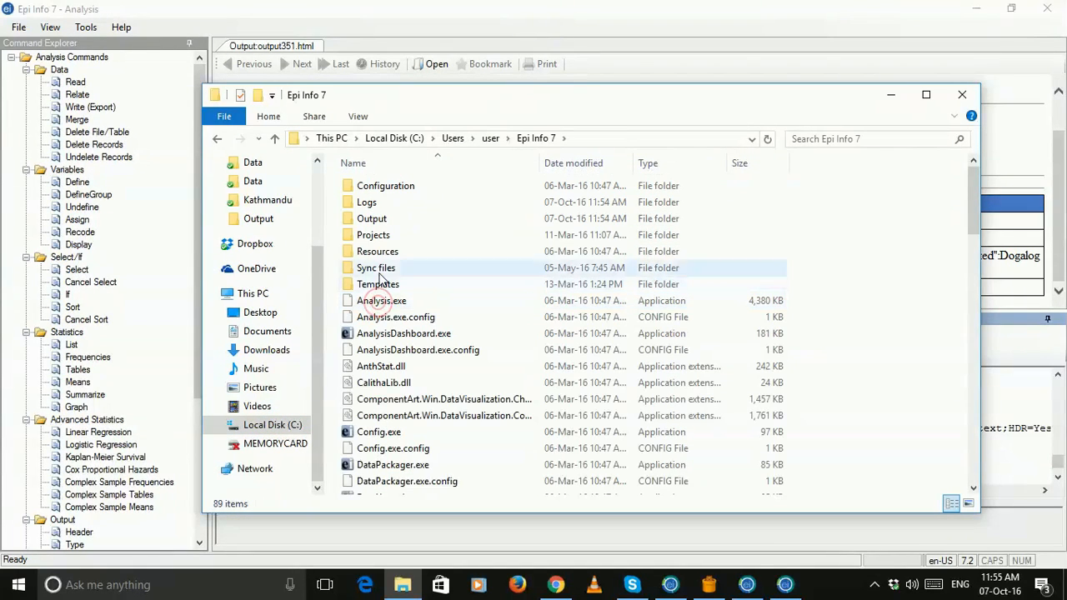
{"action": "double_click", "coordinate": [373, 220]}
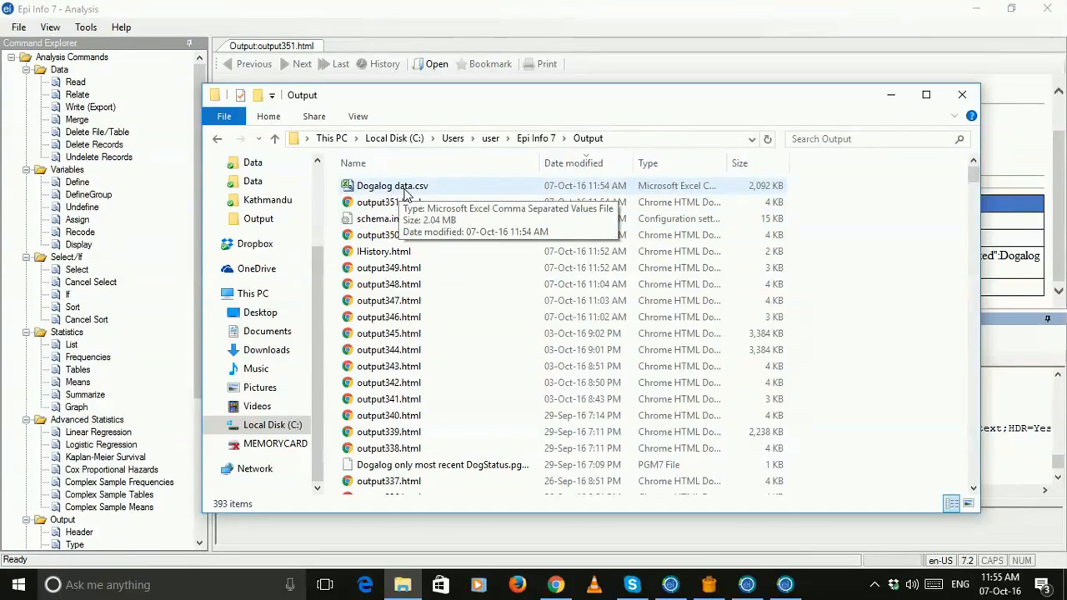
{"action": "left_click", "coordinate": [405, 190]}
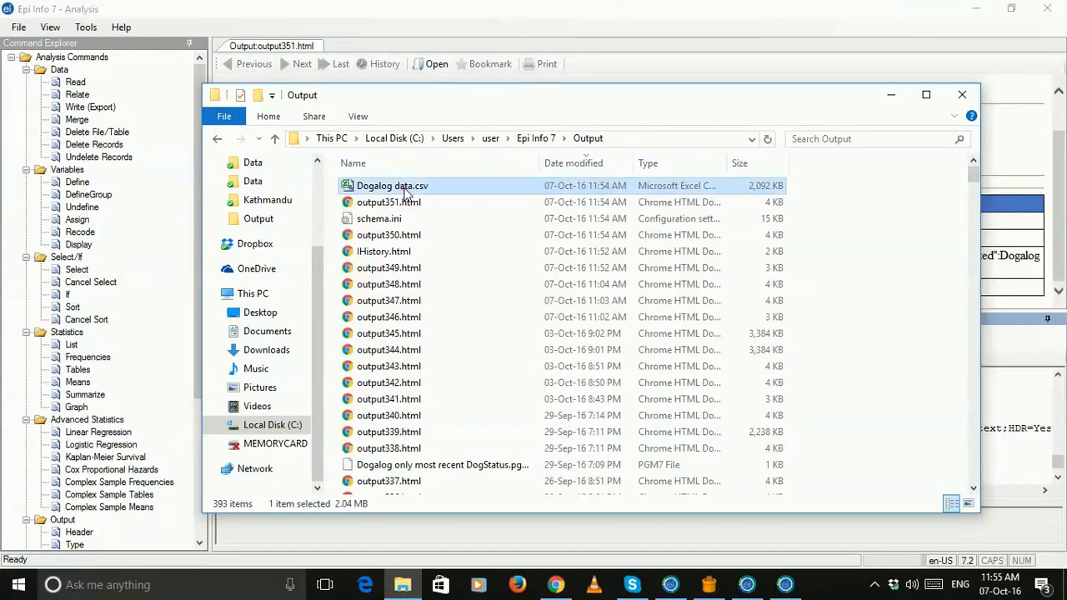
{"action": "double_click", "coordinate": [406, 189]}
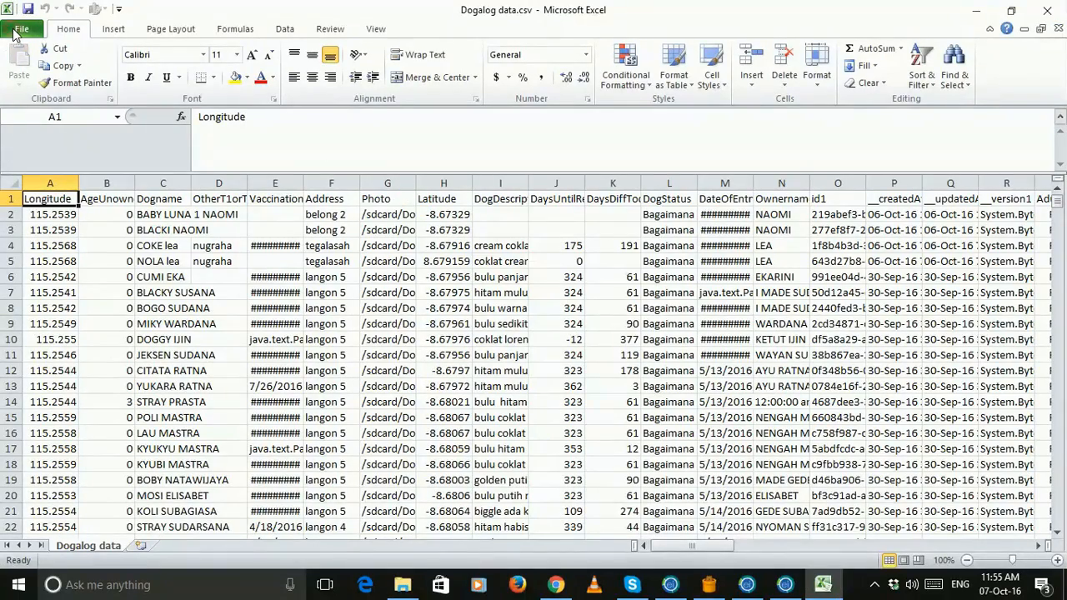
Start saving a copy of the CSV file and browse in Dropbox to the Data folder under 2 IFAW\Bali
{"action": "left_click", "coordinate": [18, 29]}
{"action": "left_click", "coordinate": [45, 75]}
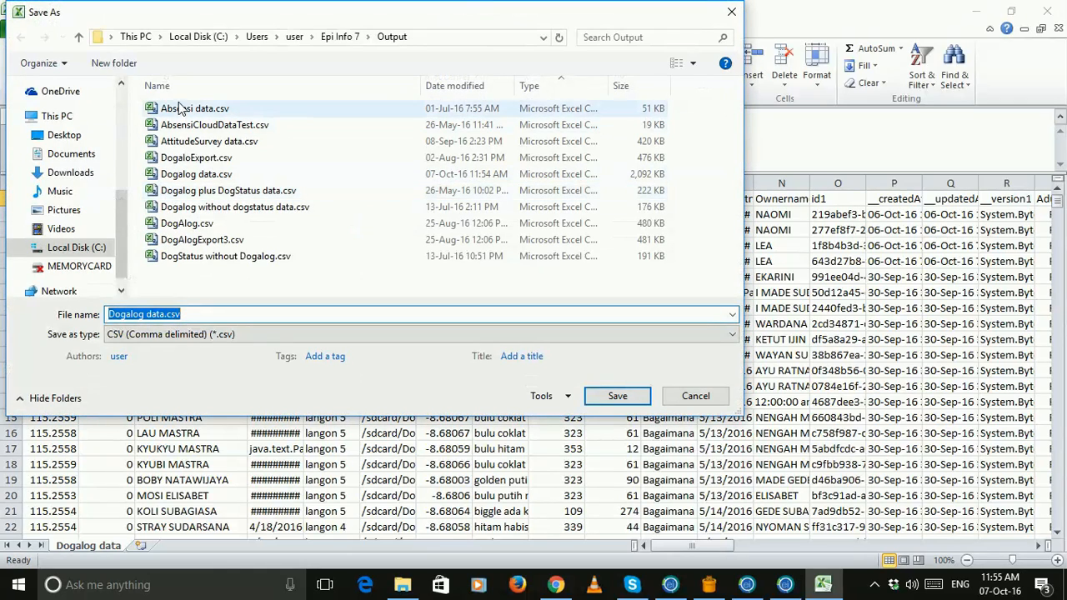
{"action": "scroll", "coordinate": [92, 142], "scroll_direction": "up", "scroll_amount": 5}
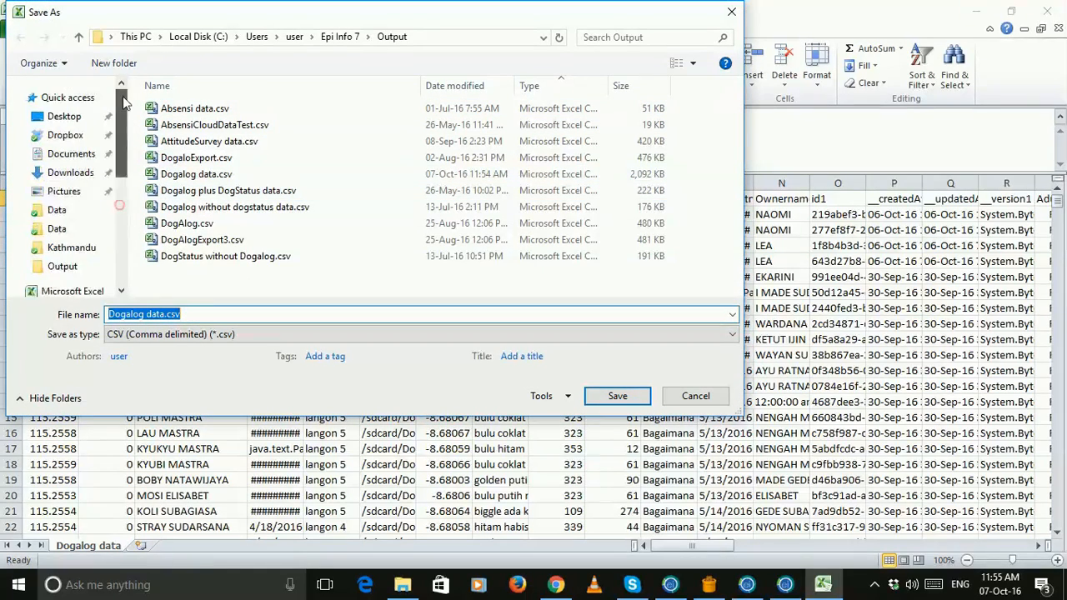
{"action": "left_click", "coordinate": [66, 135]}
{"action": "double_click", "coordinate": [173, 108]}
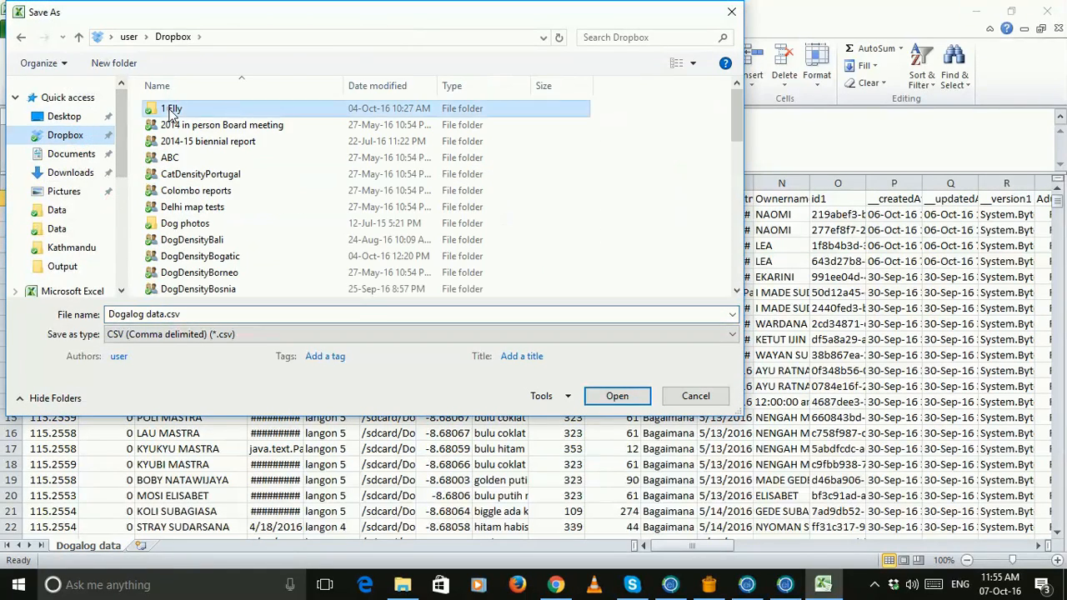
{"action": "double_click", "coordinate": [173, 111]}
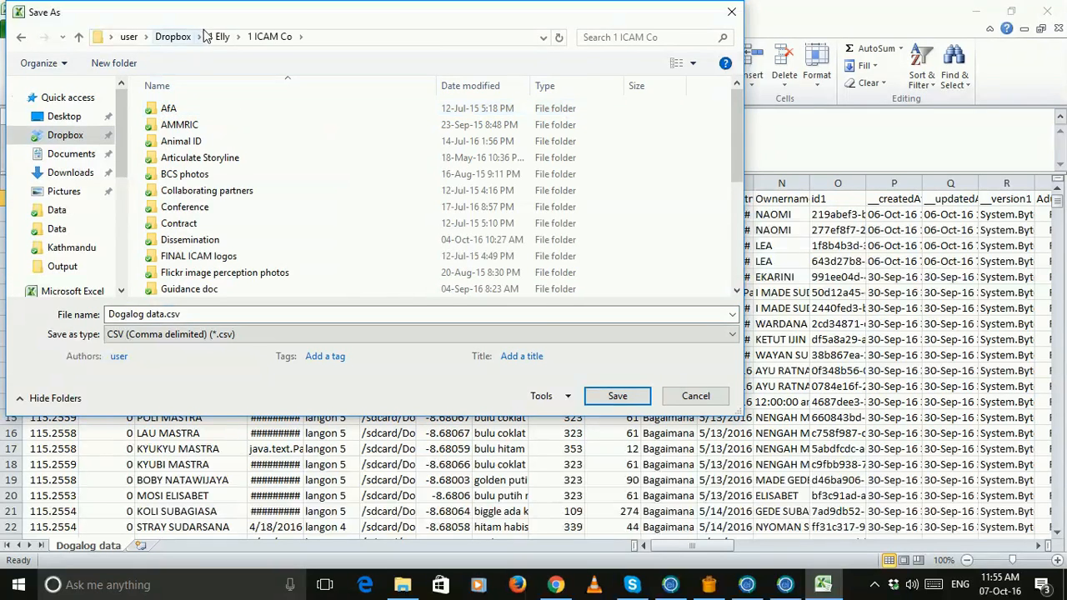
{"action": "left_click", "coordinate": [219, 36]}
{"action": "double_click", "coordinate": [175, 124]}
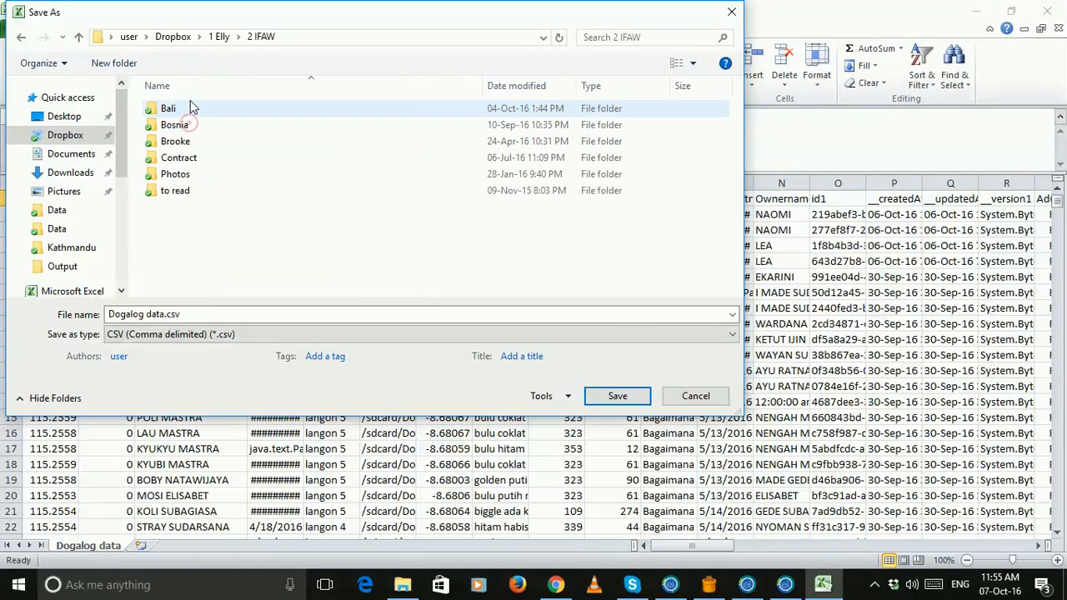
{"action": "double_click", "coordinate": [189, 103]}
{"action": "double_click", "coordinate": [171, 141]}
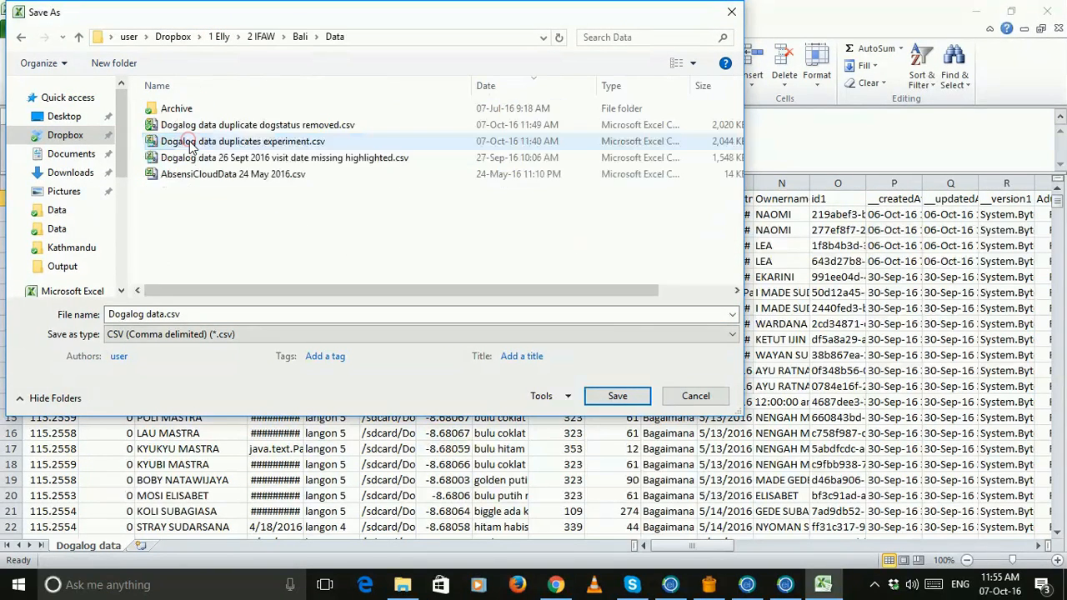
Save the copy as Dogalog data test.csv, keeping the workbook in CSV format
{"action": "left_click", "coordinate": [163, 314]}
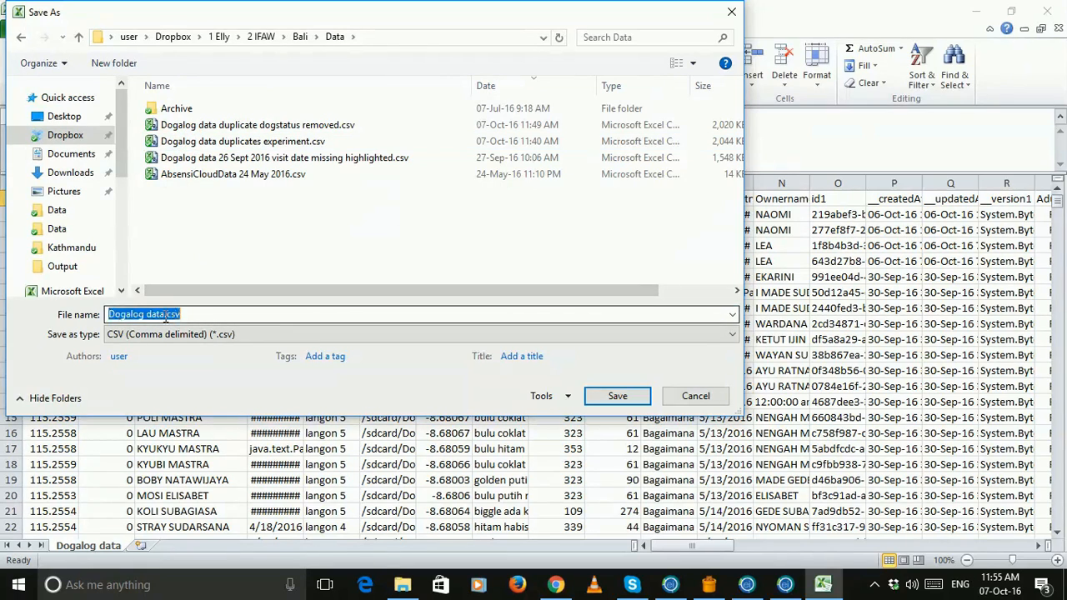
{"action": "left_click", "coordinate": [164, 315]}
{"action": "type", "text": "test"}
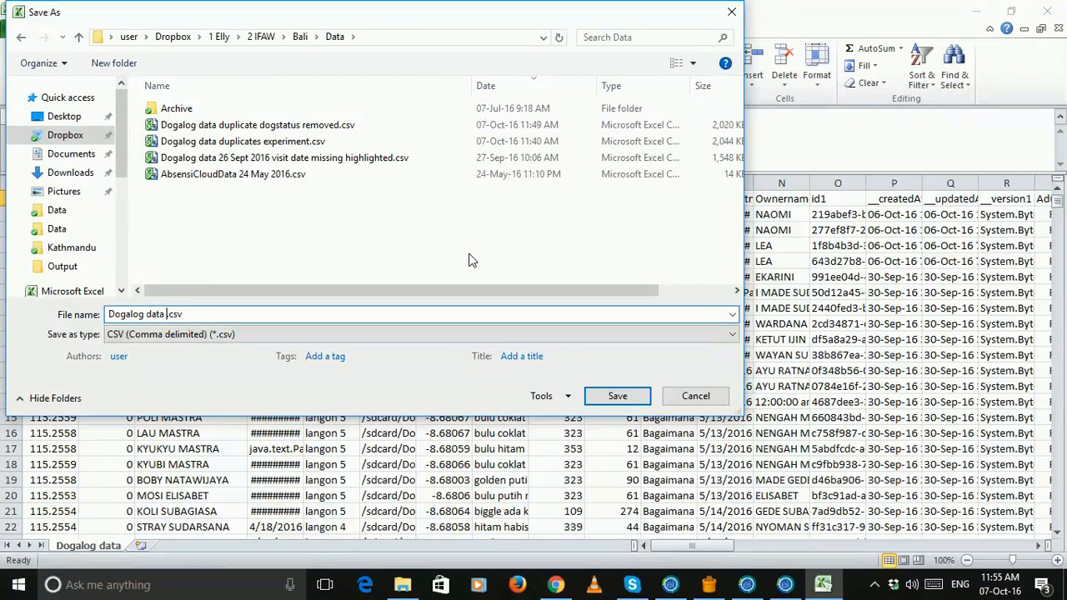
{"action": "left_click", "coordinate": [627, 397]}
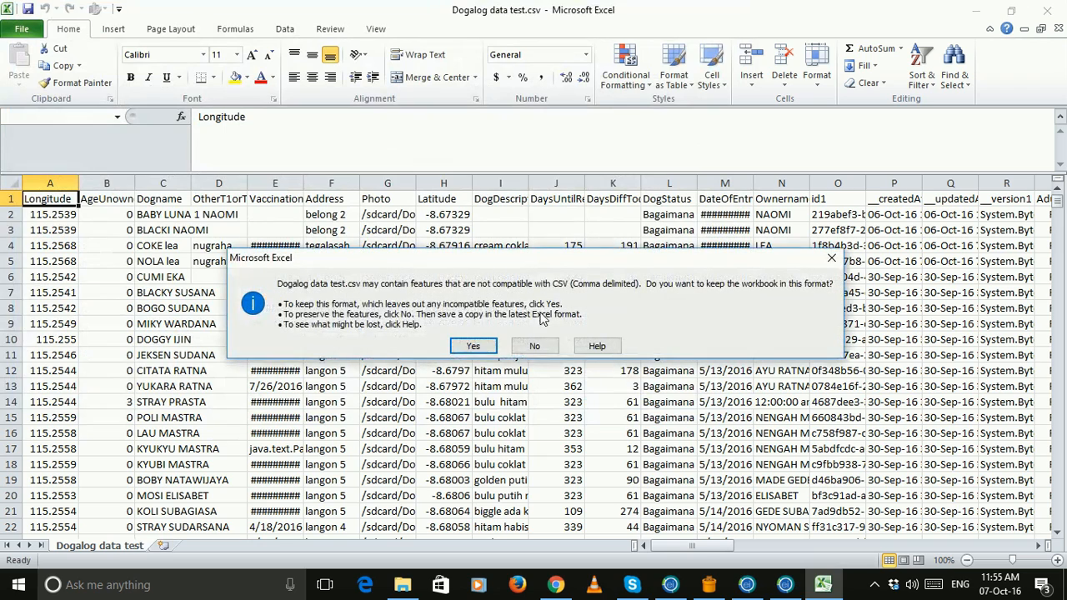
{"action": "left_click", "coordinate": [474, 346]}
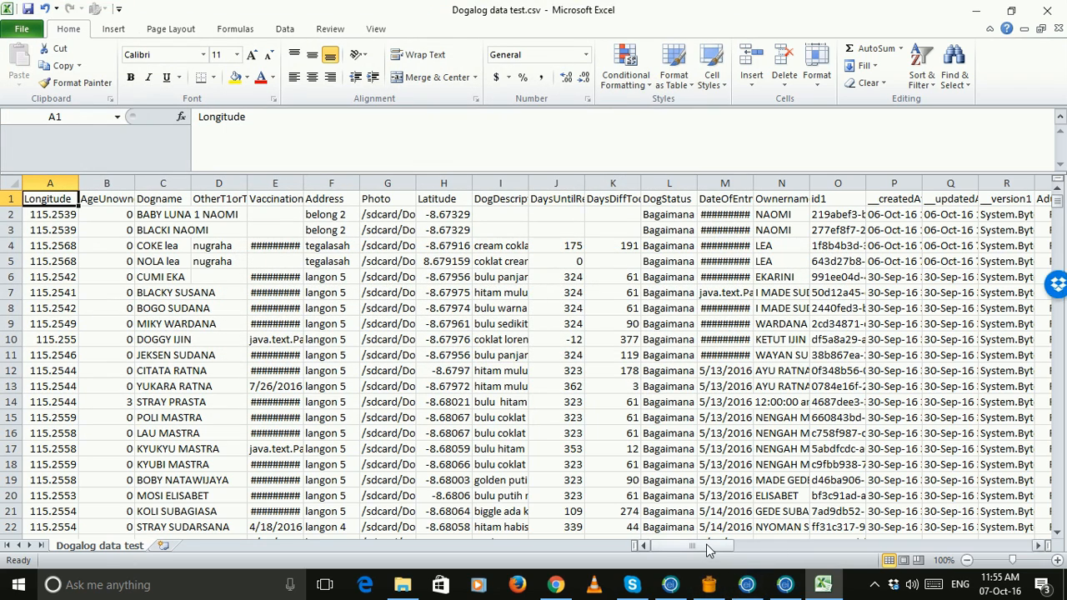
Widen the bali_ea.Dogstatus_FKEY column (AP) so its full contents fit
{"action": "left_click_drag", "start_coordinate": [706, 544], "coordinate": [833, 549]}
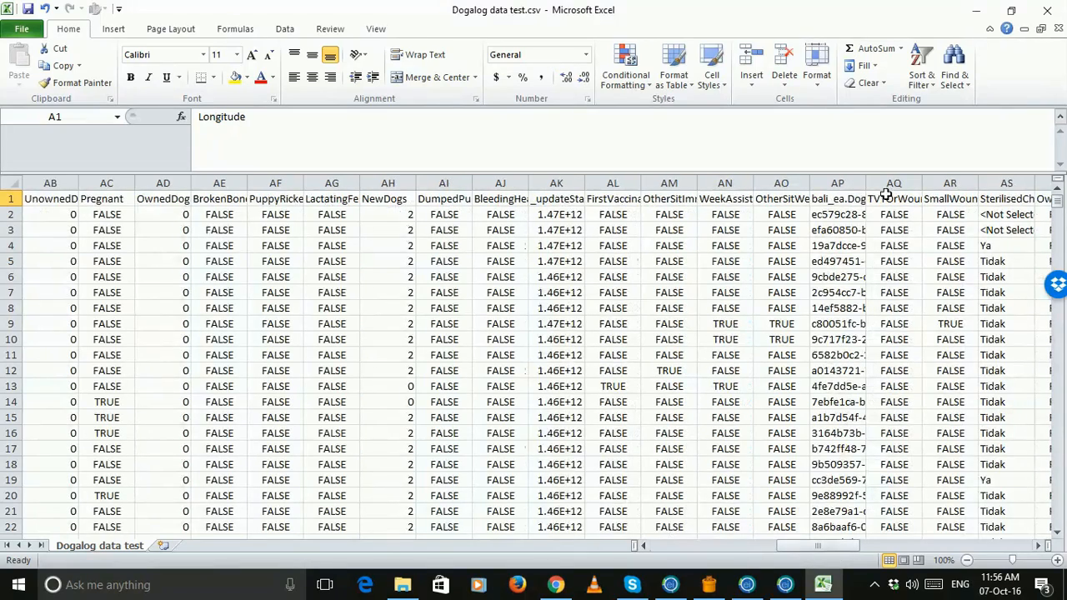
{"action": "left_click_drag", "start_coordinate": [870, 182], "coordinate": [949, 182]}
{"action": "mouse_move", "coordinate": [809, 183]}
{"action": "left_mouse_down"}
{"action": "mouse_move", "coordinate": [762, 182]}
{"action": "mouse_move", "coordinate": [803, 190]}
{"action": "left_mouse_up"}
{"action": "left_click_drag", "start_coordinate": [944, 182], "coordinate": [1034, 183]}
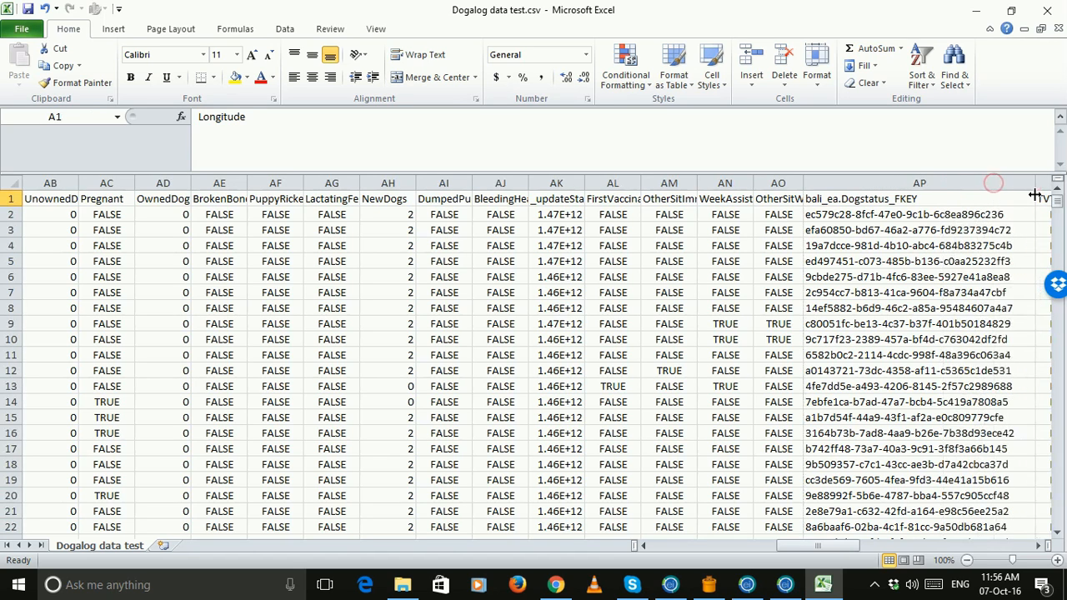
Move the bali_ea.Dogstatus_FKEY column to the front of the sheet as column A, ahead of Longitude
{"action": "left_click", "coordinate": [909, 178]}
{"action": "right_click", "coordinate": [912, 183]}
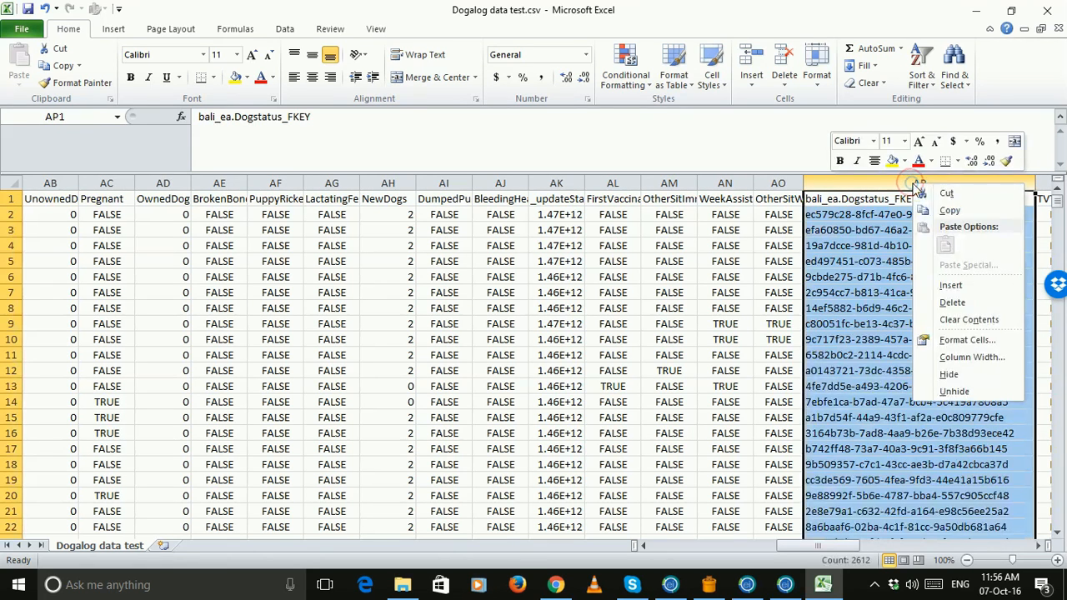
{"action": "left_click", "coordinate": [932, 193]}
{"action": "left_click_drag", "start_coordinate": [840, 545], "coordinate": [714, 546]}
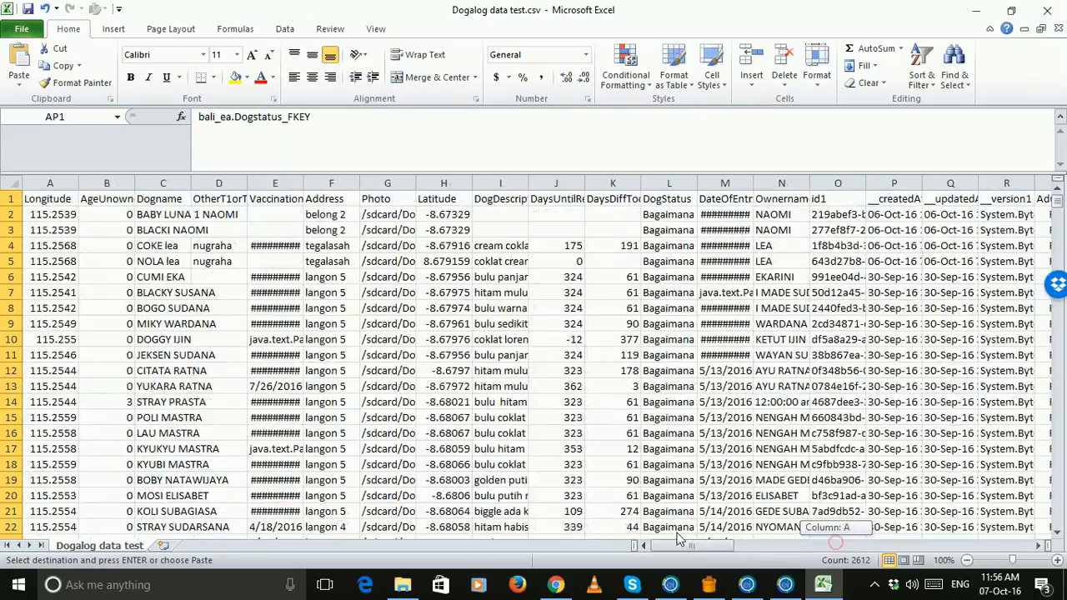
{"action": "right_click", "coordinate": [51, 181]}
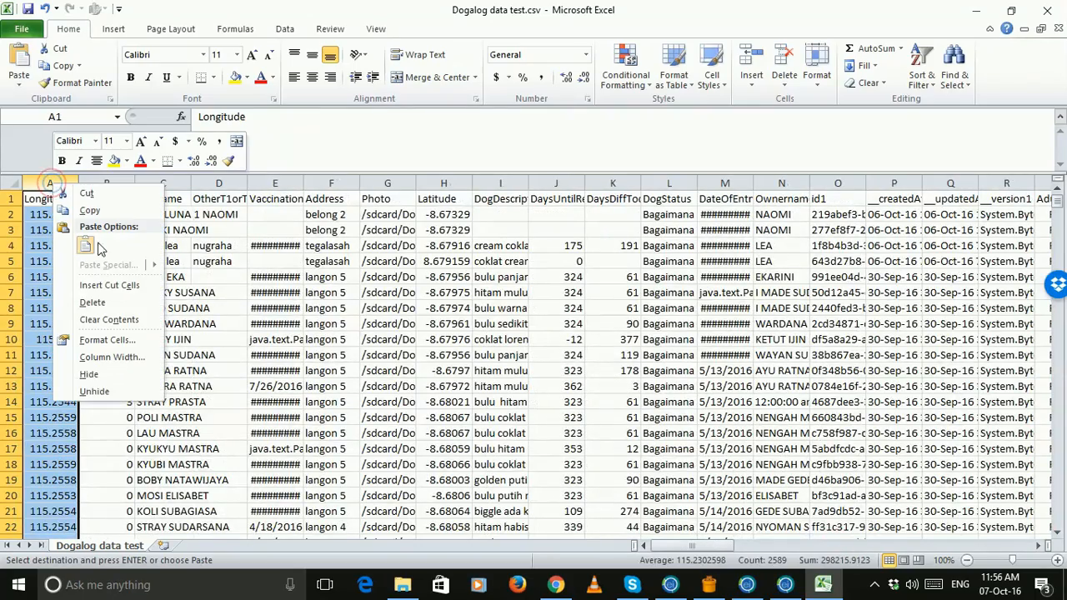
{"action": "left_click", "coordinate": [115, 286]}
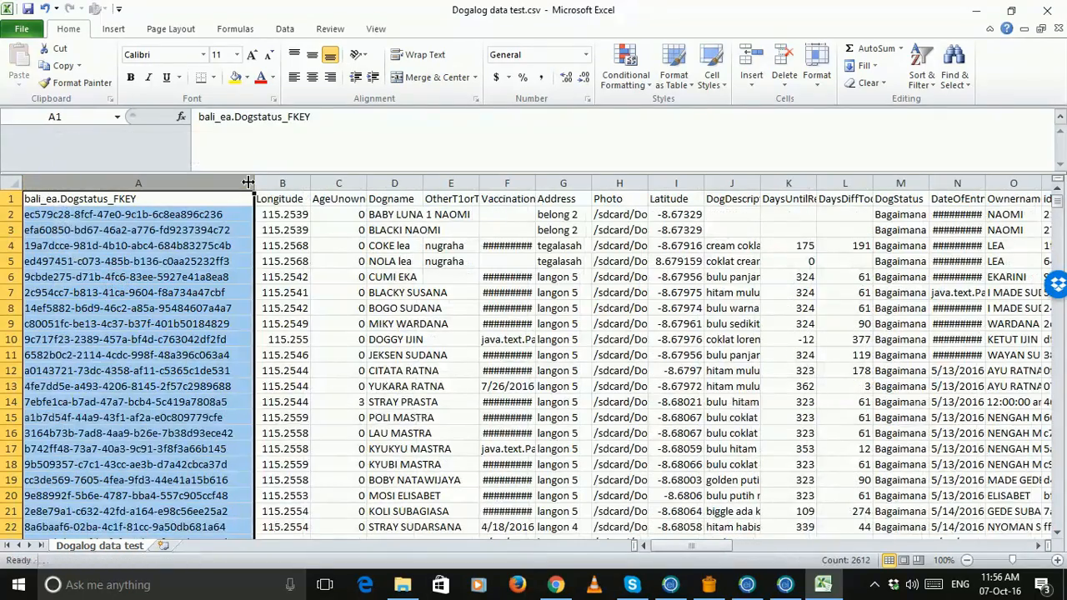
Widen the VisitDate column and move it from BA to column B, directly after bali_ea.Dogstatus_FKEY
{"action": "left_click_drag", "start_coordinate": [701, 544], "coordinate": [878, 553]}
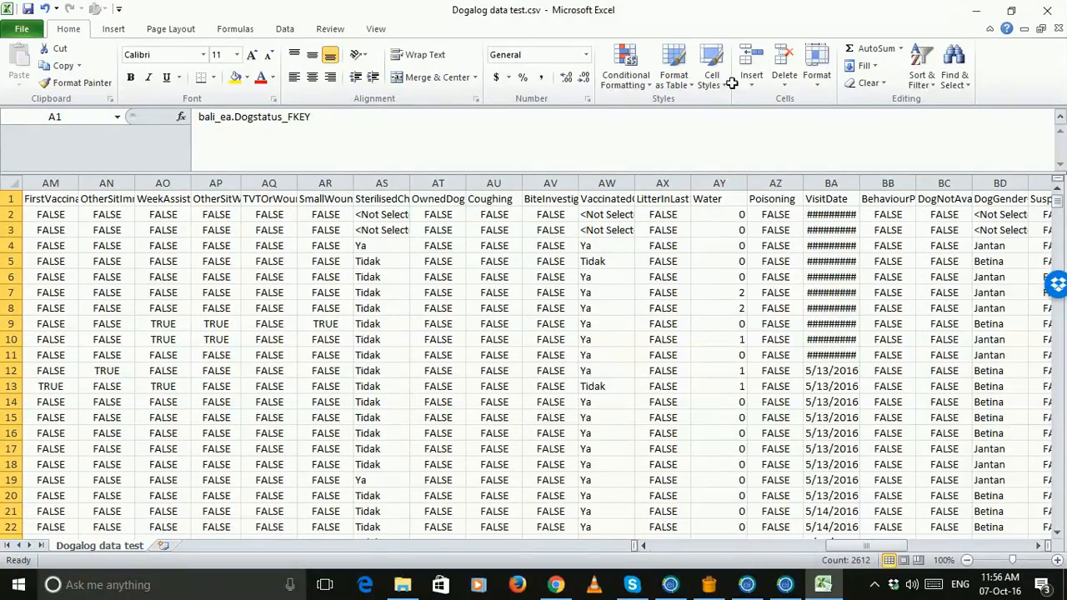
{"action": "left_click_drag", "start_coordinate": [880, 183], "coordinate": [902, 183]}
{"action": "left_click", "coordinate": [849, 176]}
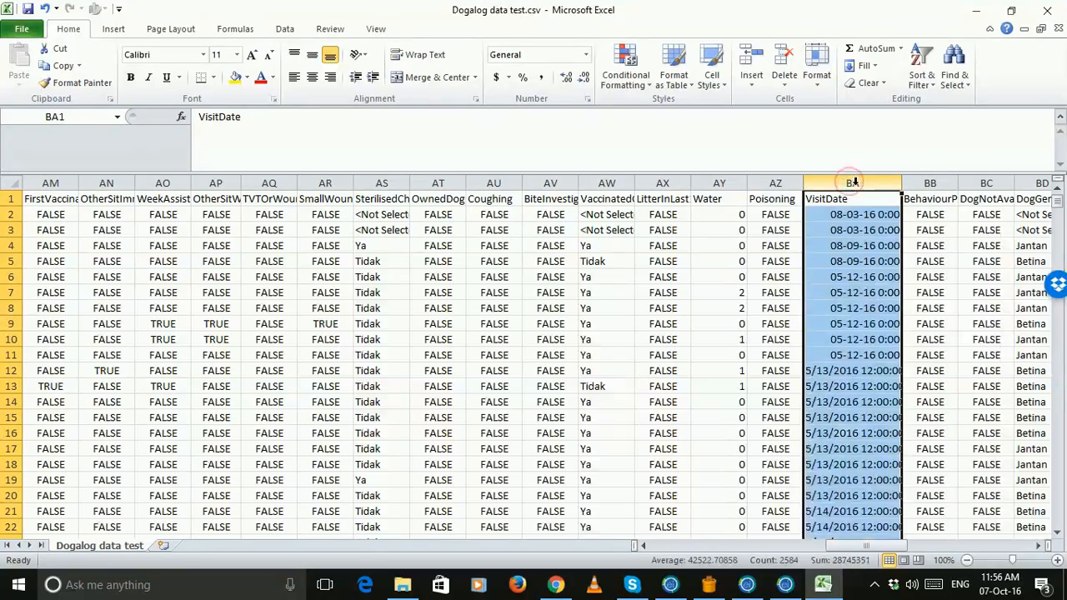
{"action": "right_click", "coordinate": [850, 180]}
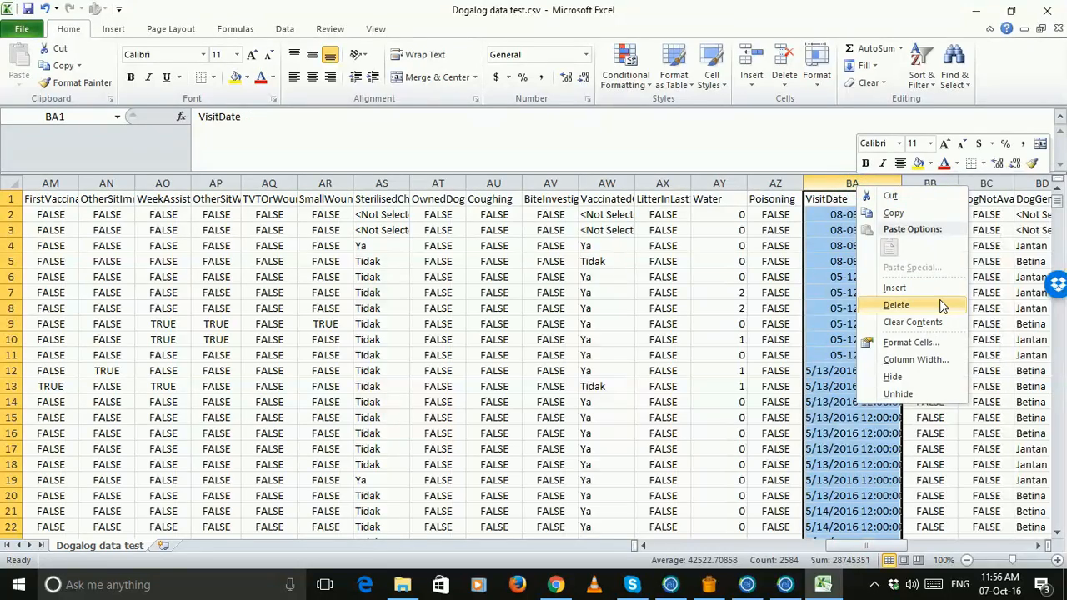
{"action": "left_click", "coordinate": [890, 195]}
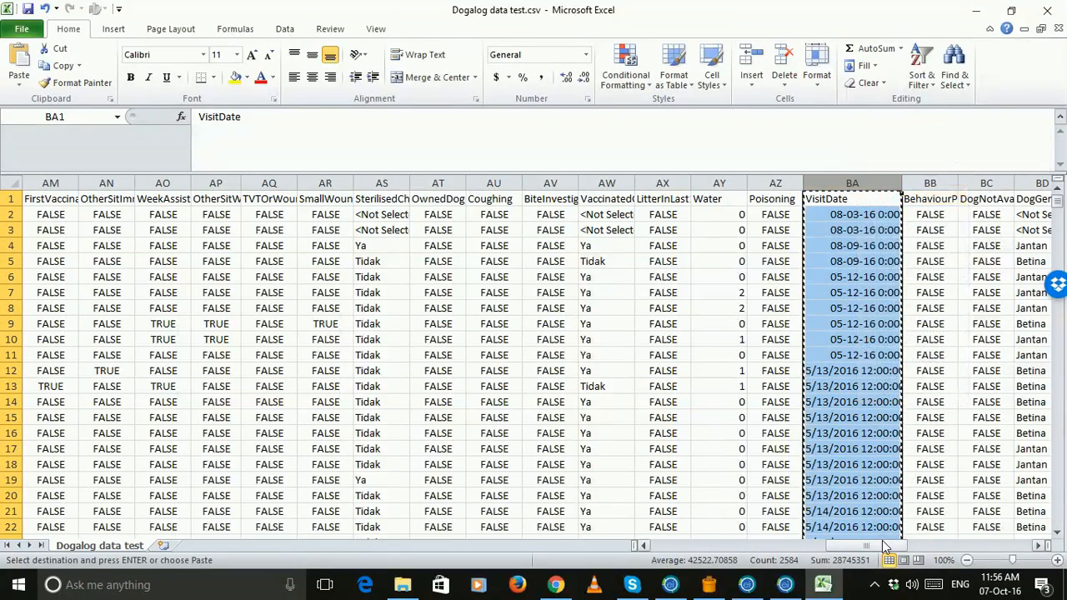
{"action": "left_click_drag", "start_coordinate": [883, 546], "coordinate": [698, 550]}
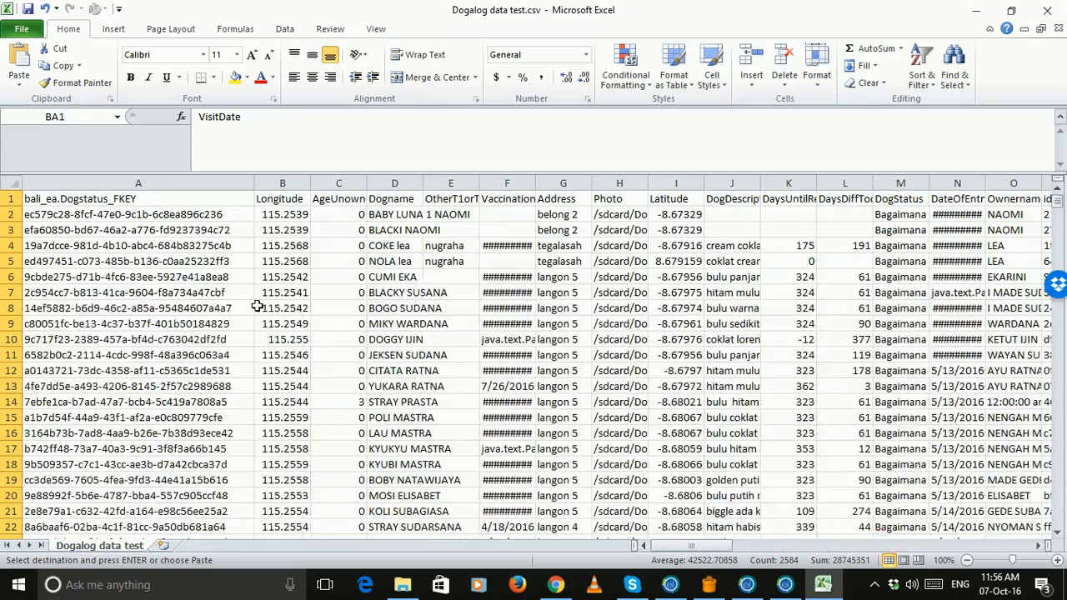
{"action": "left_click", "coordinate": [291, 181]}
{"action": "right_click", "coordinate": [292, 189]}
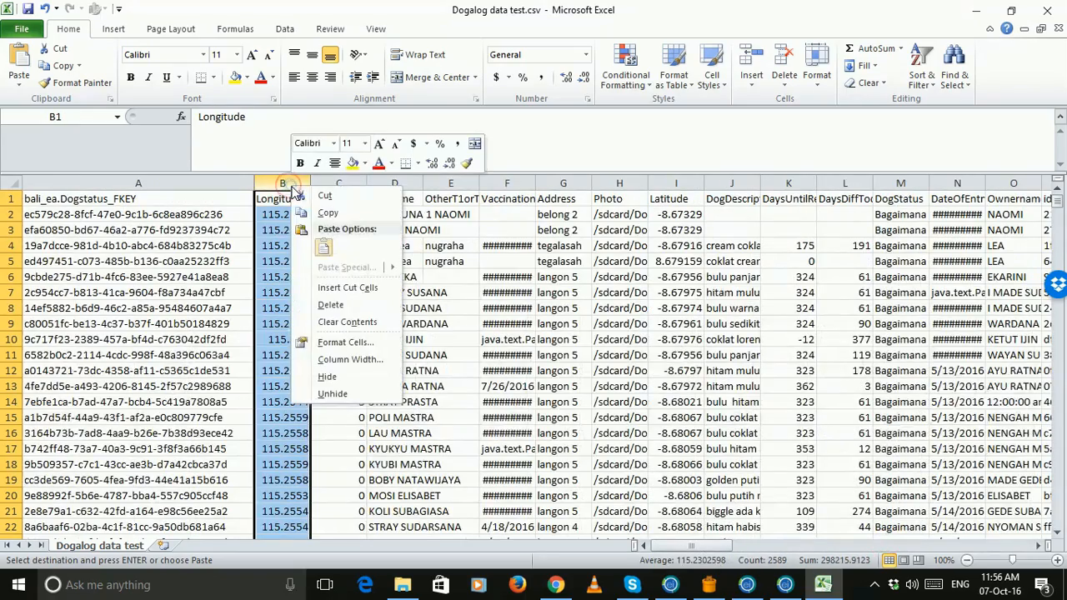
{"action": "left_click", "coordinate": [345, 289]}
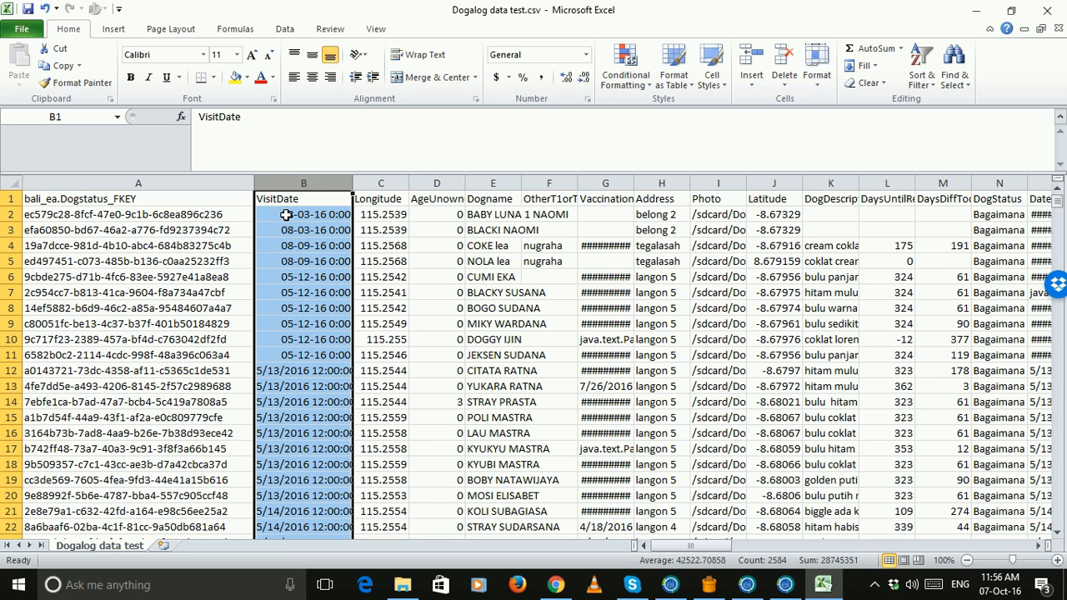
Apply a Duplicate Values conditional format to the bali_ea.Dogstatus_FKEY column using Light Red Fill with Dark Red Text
{"action": "left_click", "coordinate": [81, 183]}
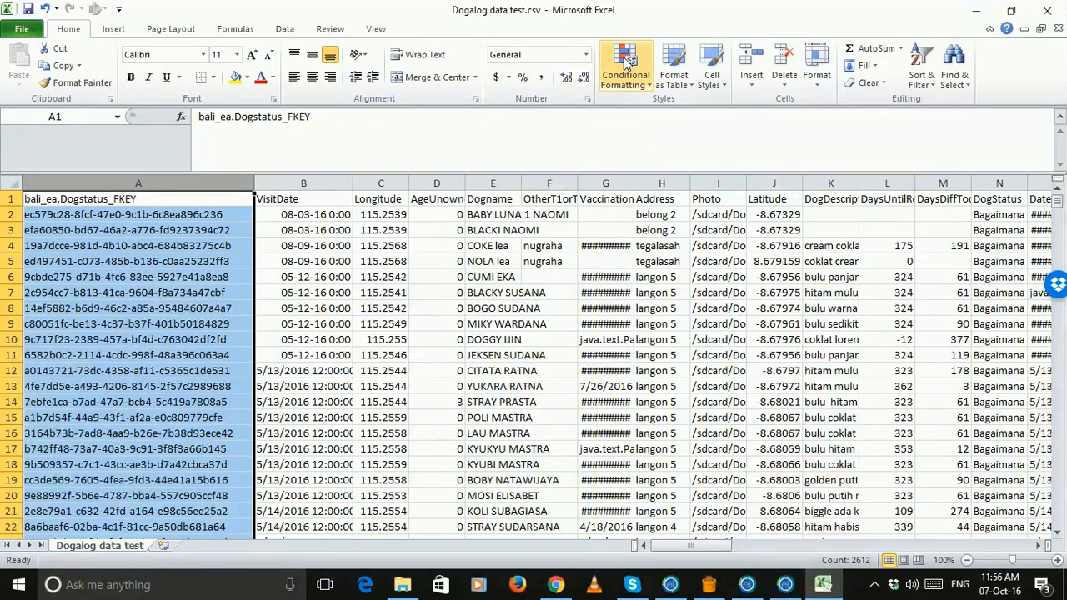
{"action": "left_click", "coordinate": [652, 90]}
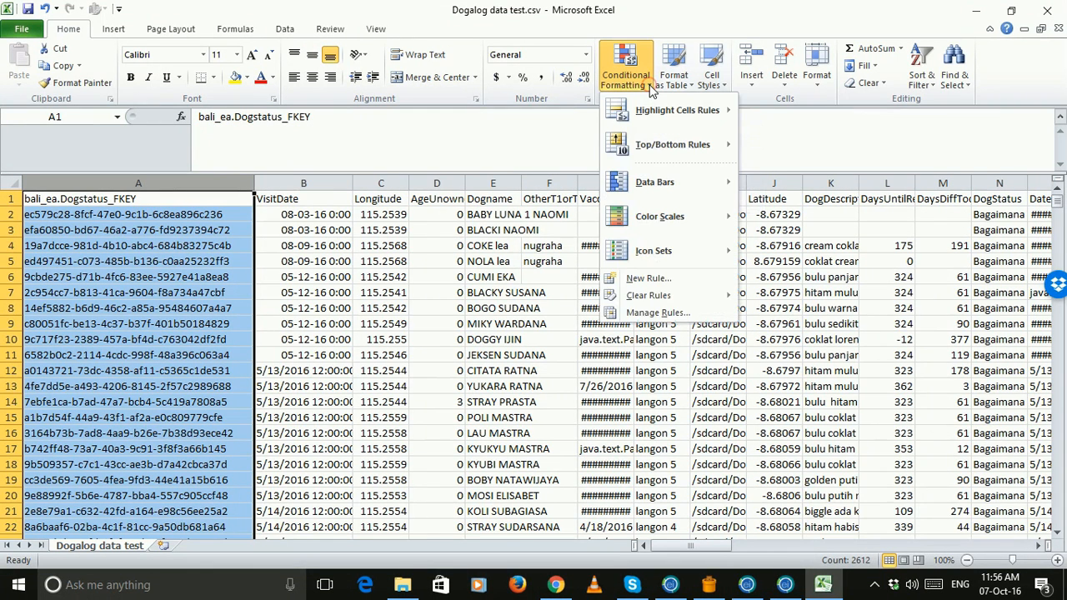
{"action": "mouse_move", "coordinate": [679, 119]}
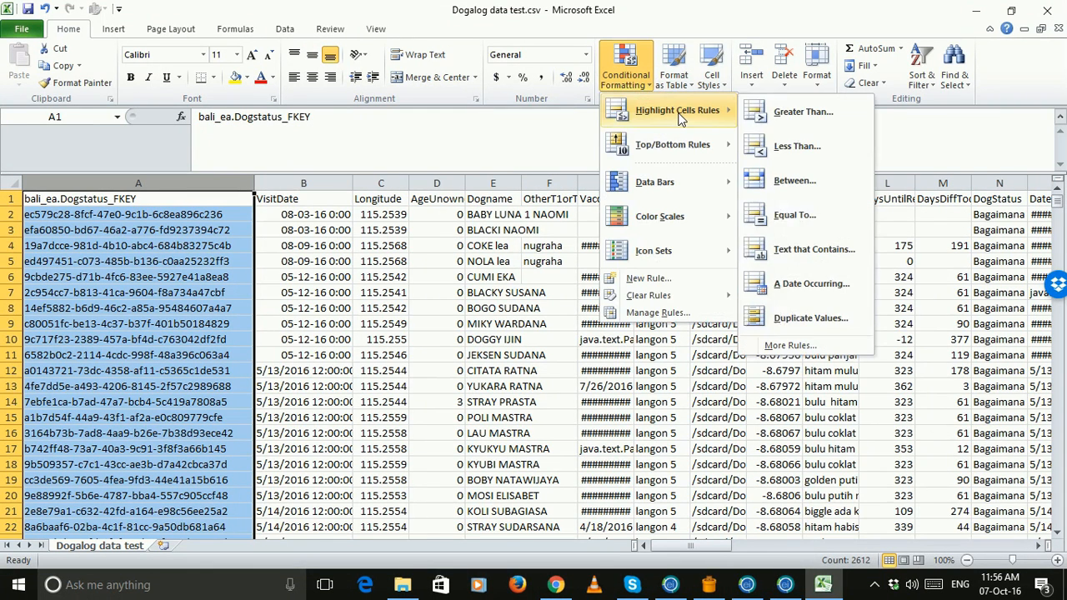
{"action": "left_click", "coordinate": [828, 320]}
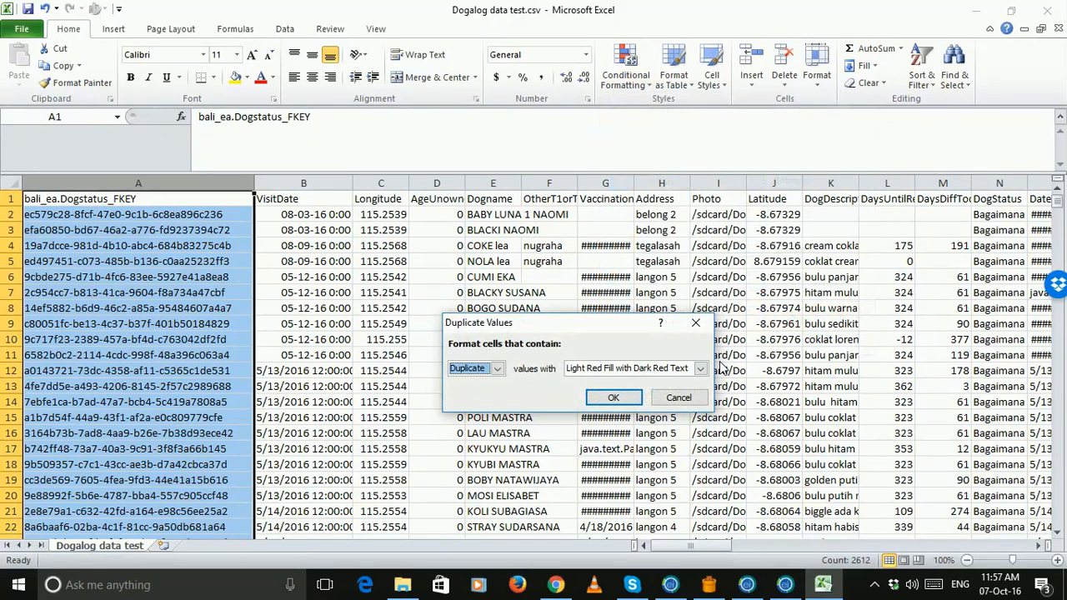
{"action": "left_click", "coordinate": [700, 368]}
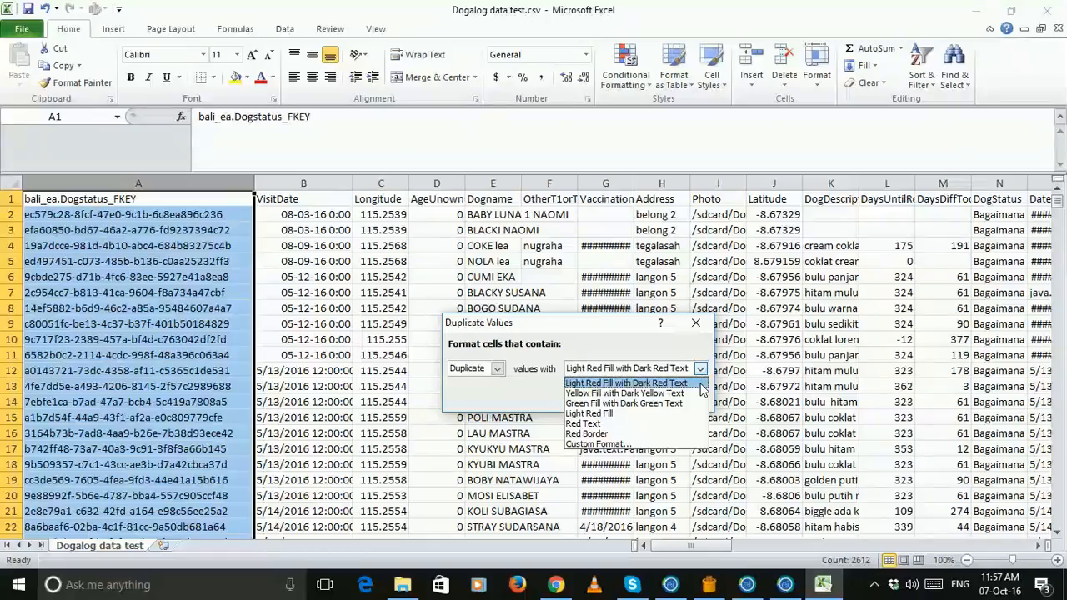
{"action": "left_click", "coordinate": [700, 386]}
{"action": "left_click", "coordinate": [613, 398]}
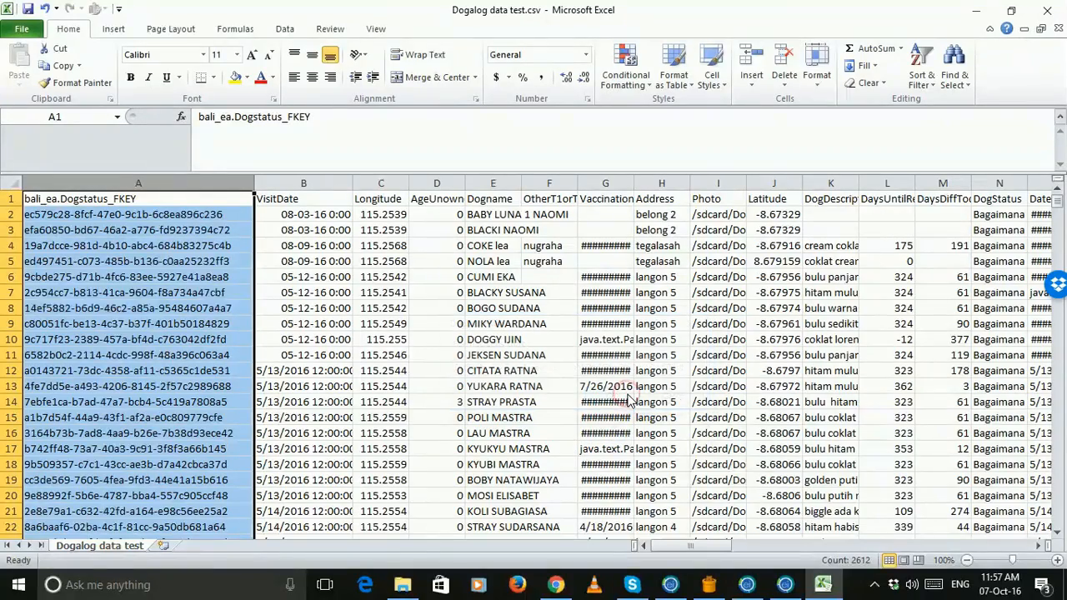
Compare the VisitDate entries of the duplicate key pair in rows 50 and 51
{"action": "scroll", "coordinate": [183, 283], "scroll_direction": "down", "scroll_amount": 16}
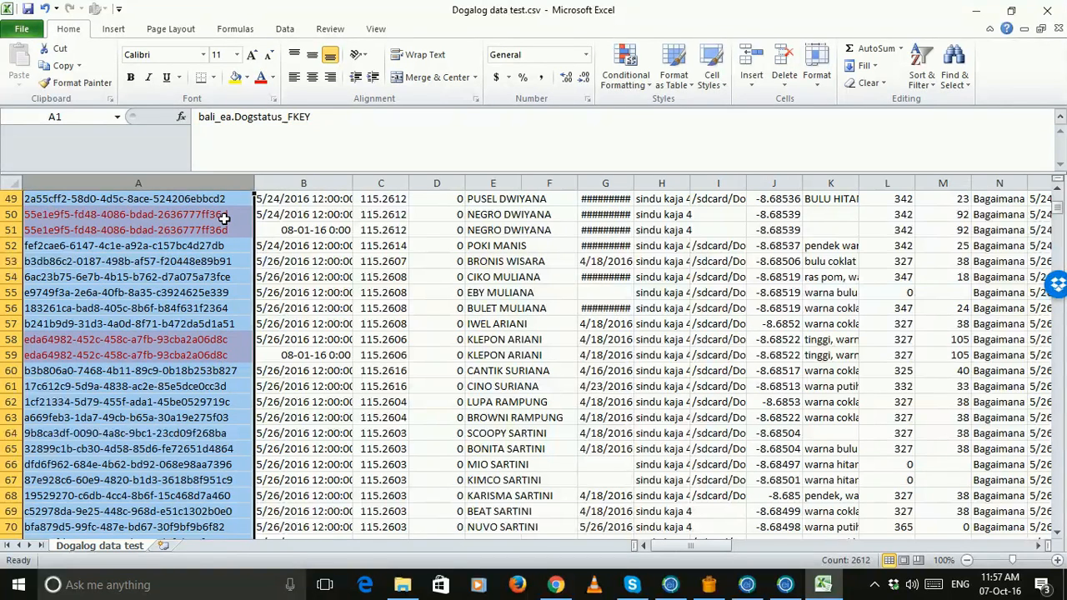
{"action": "left_click", "coordinate": [227, 215]}
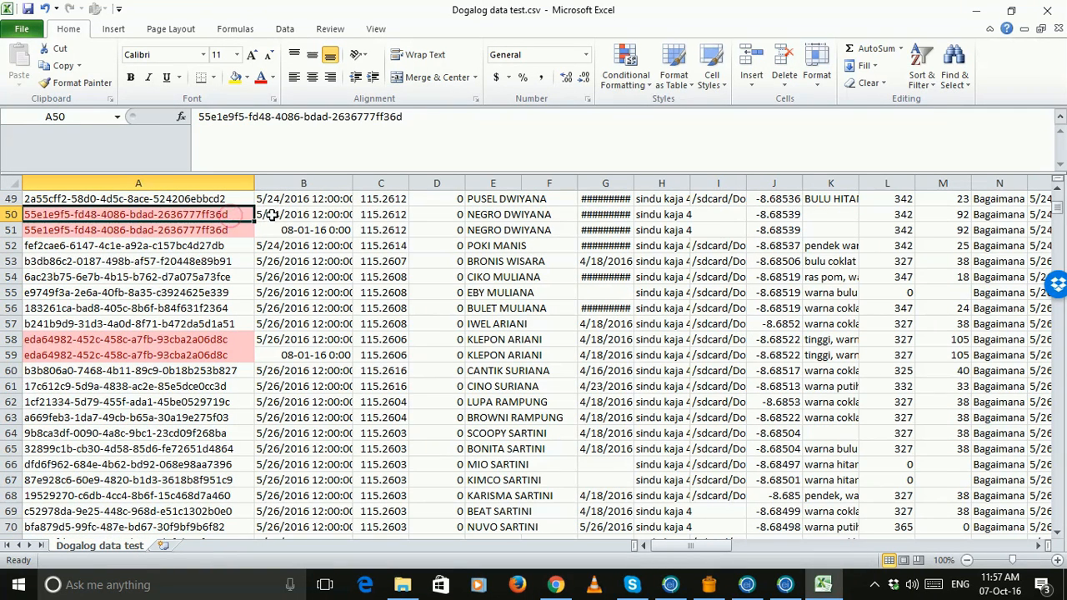
{"action": "left_click", "coordinate": [265, 214]}
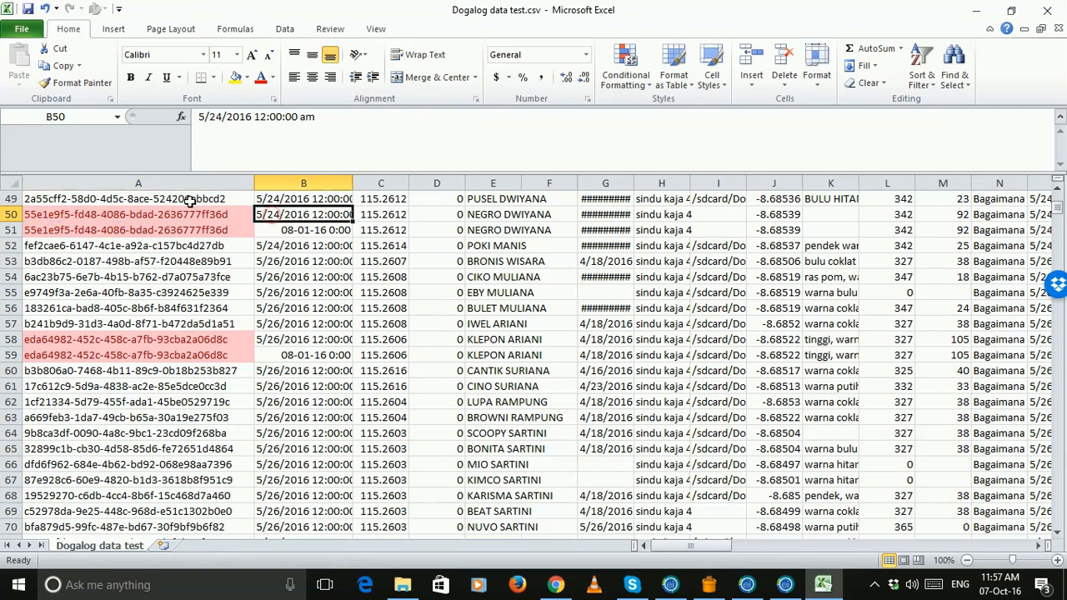
{"action": "left_click", "coordinate": [290, 226]}
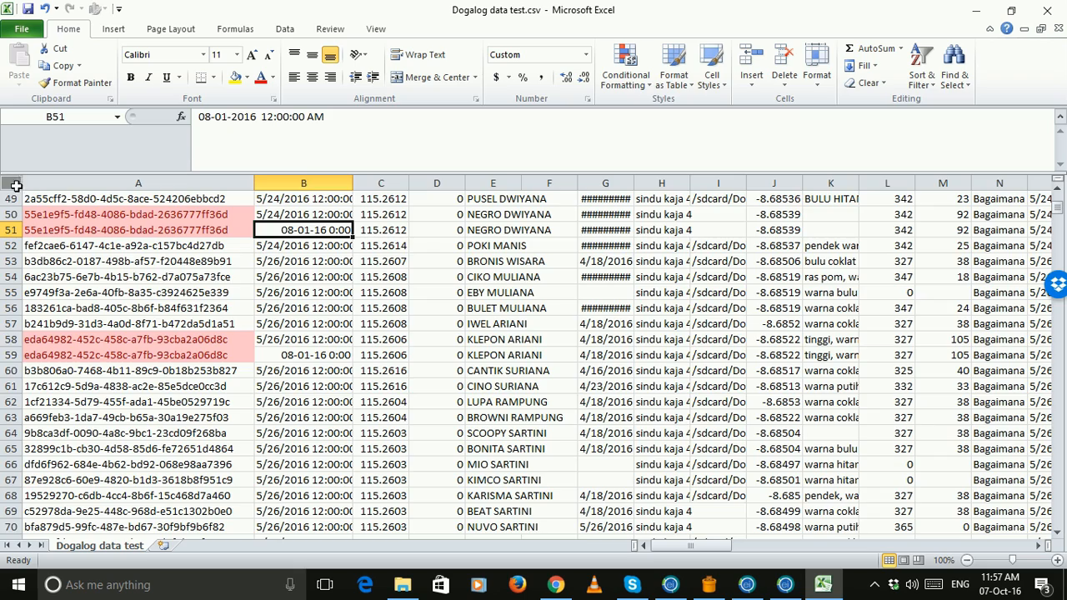
Sort the whole sheet, treating row 1 as headers, by bali_ea.Dogstatus_FKEY on Cell Color with light red on top
{"action": "left_click", "coordinate": [29, 198]}
{"action": "key", "text": "ctrl+a"}
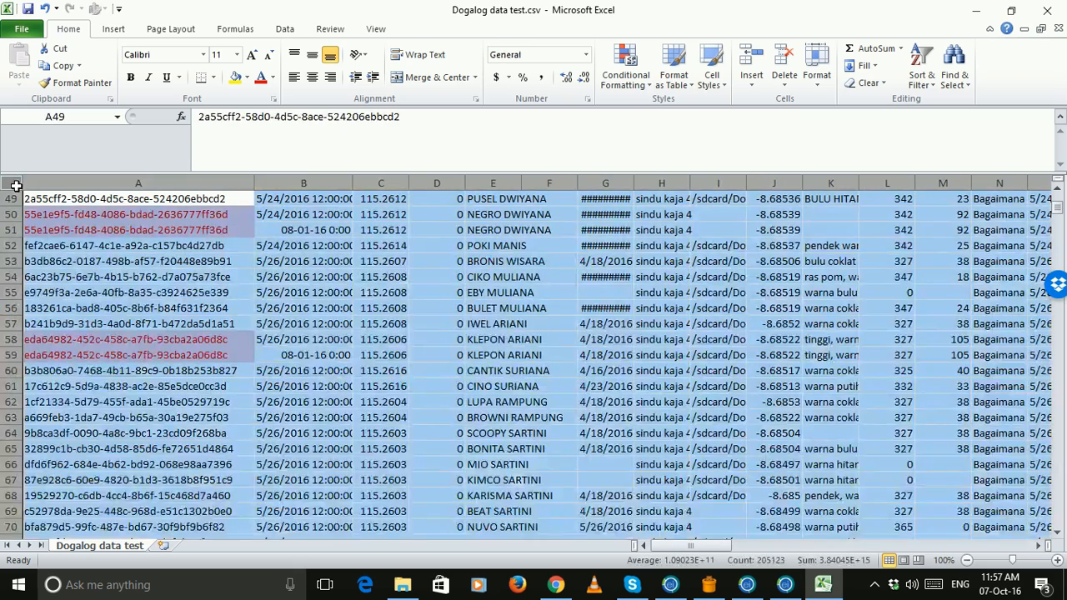
{"action": "left_click", "coordinate": [285, 29]}
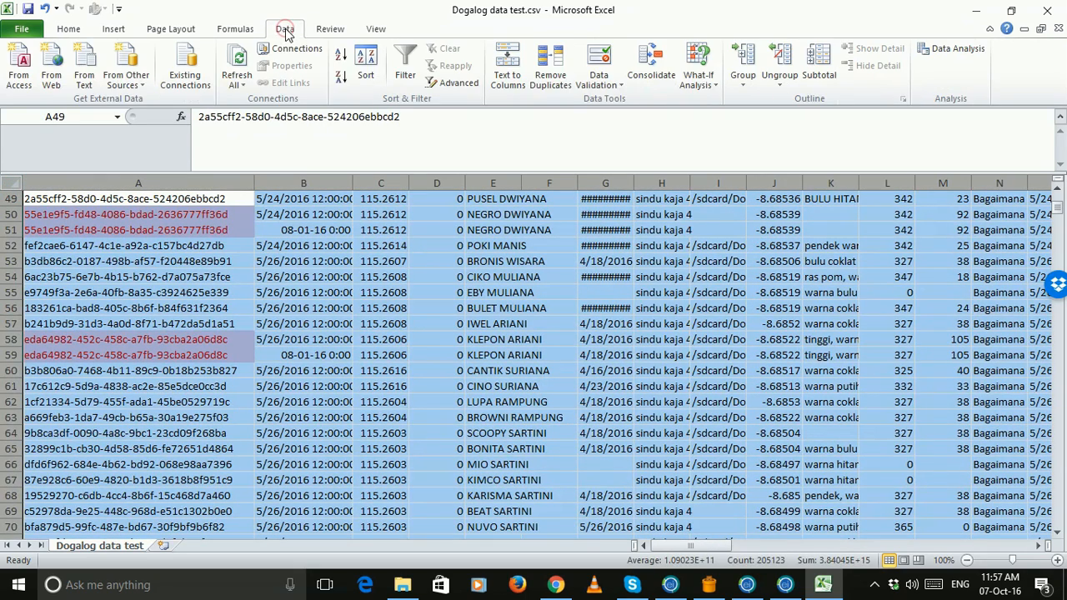
{"action": "left_click", "coordinate": [366, 63]}
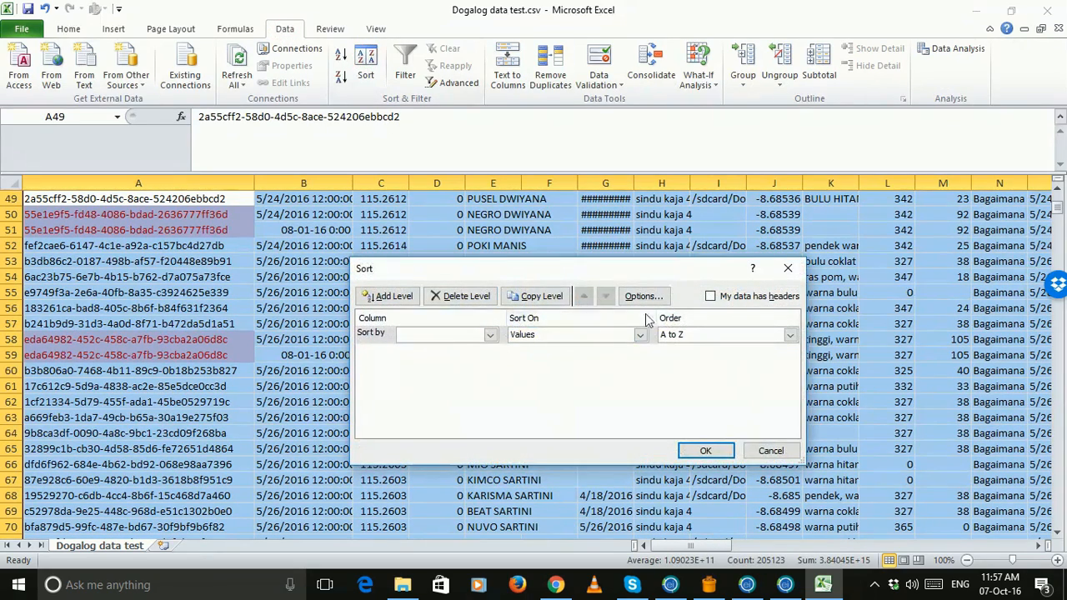
{"action": "left_click", "coordinate": [711, 297]}
{"action": "left_click", "coordinate": [490, 334]}
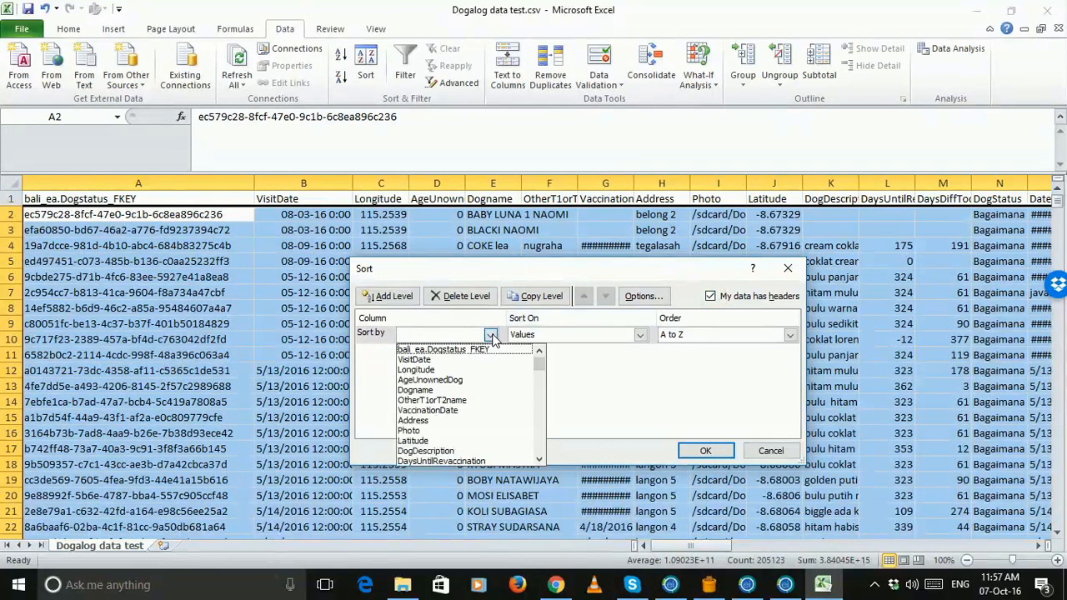
{"action": "left_click", "coordinate": [492, 350]}
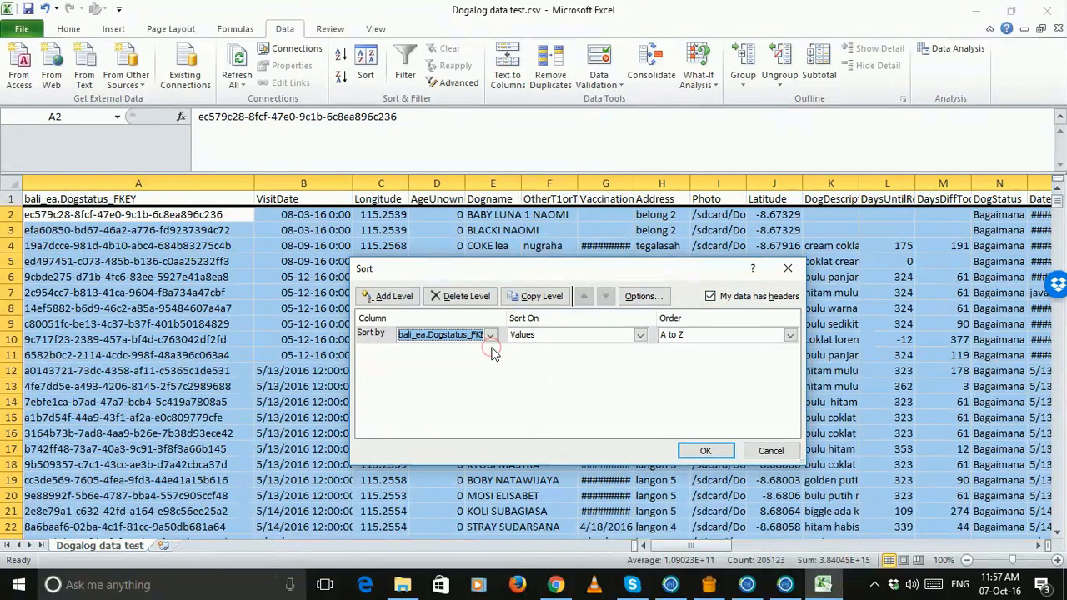
{"action": "left_click", "coordinate": [639, 334]}
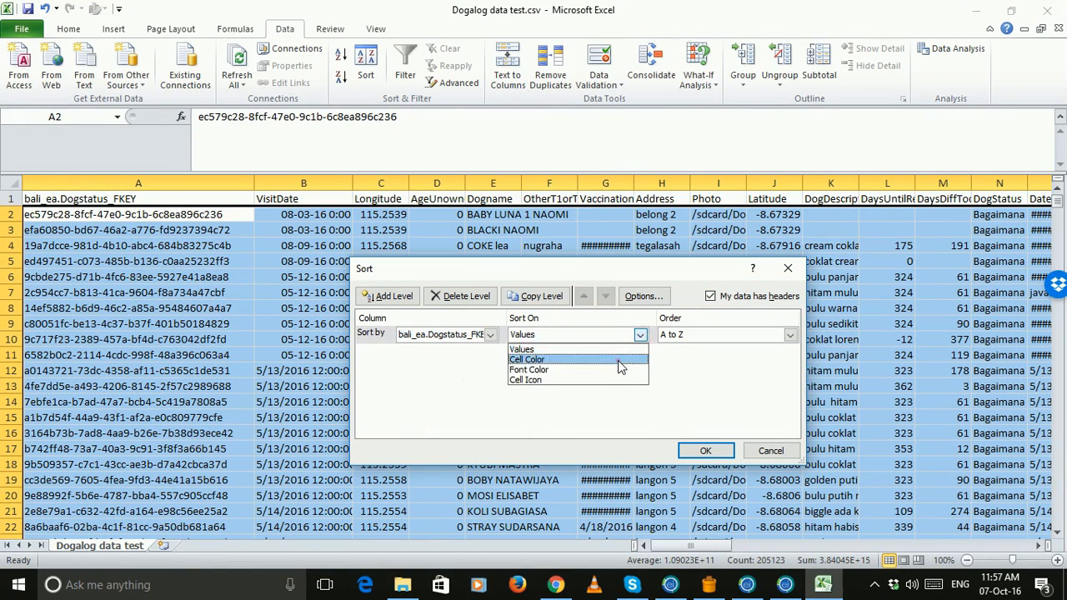
{"action": "left_click", "coordinate": [618, 360]}
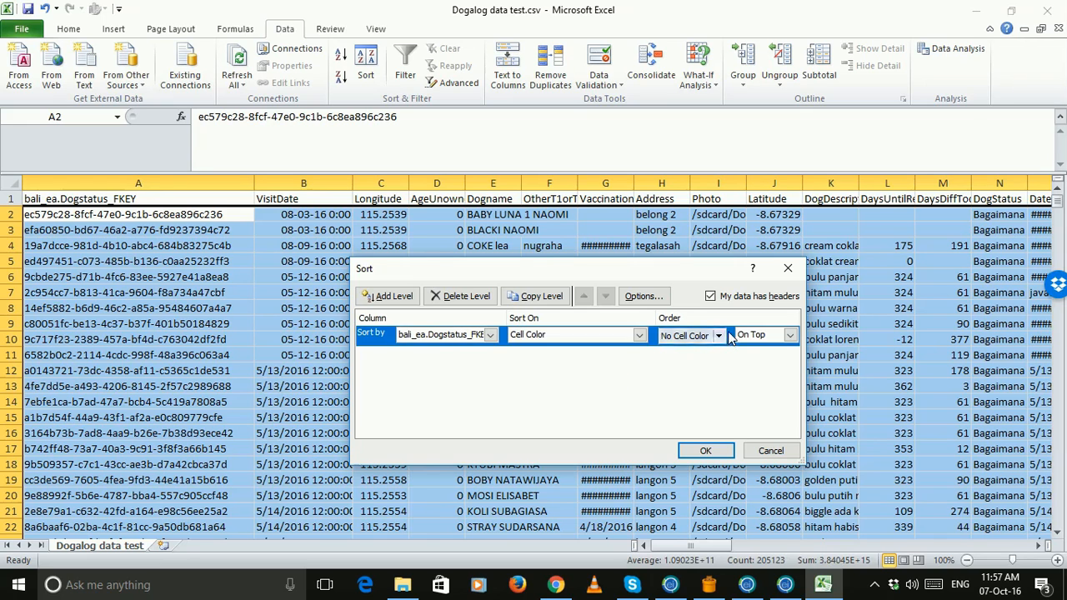
{"action": "left_click", "coordinate": [718, 335]}
{"action": "left_click", "coordinate": [663, 374]}
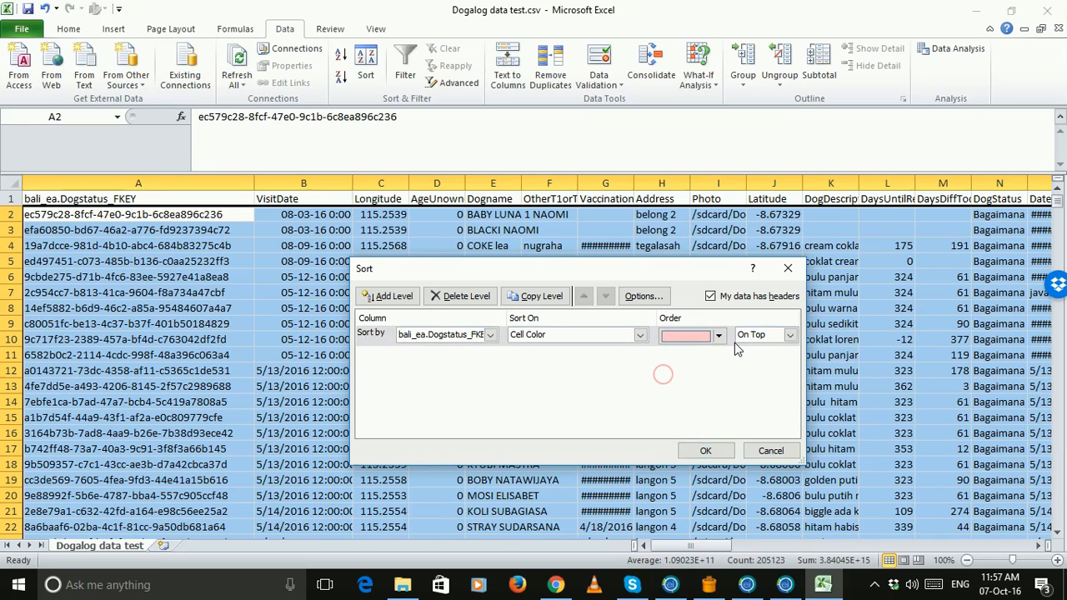
{"action": "left_click", "coordinate": [705, 450]}
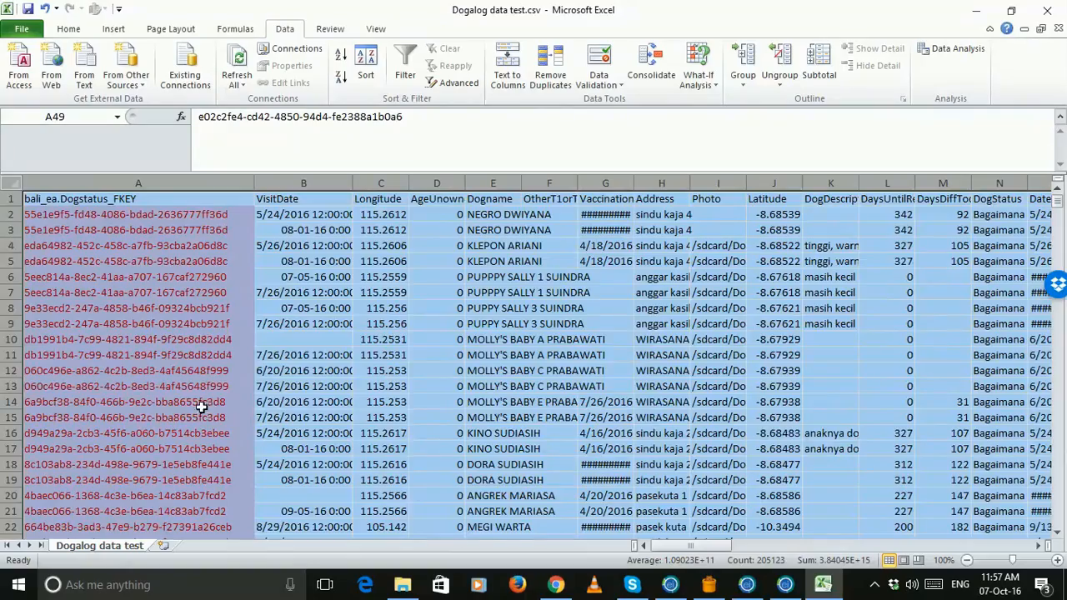
Review the grouped duplicate keys in column A and widen the VisitDate column so its full dates and times fit
{"action": "scroll", "coordinate": [204, 400], "scroll_direction": "down", "scroll_amount": 13}
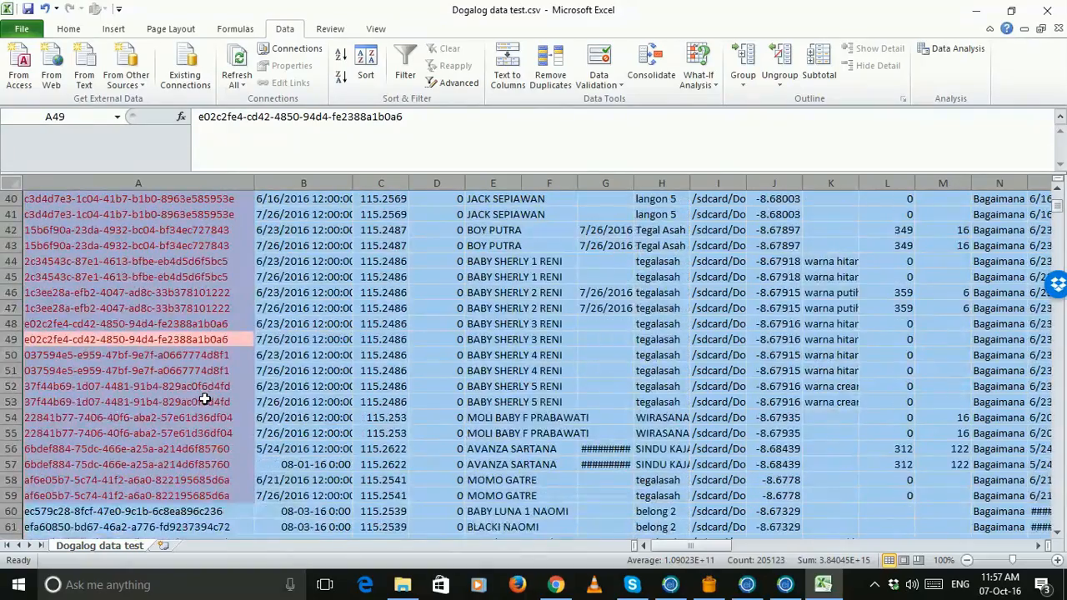
{"action": "left_click", "coordinate": [225, 322]}
{"action": "scroll", "coordinate": [226, 317], "scroll_direction": "up", "scroll_amount": 12}
{"action": "scroll", "coordinate": [227, 318], "scroll_direction": "up", "scroll_amount": 1}
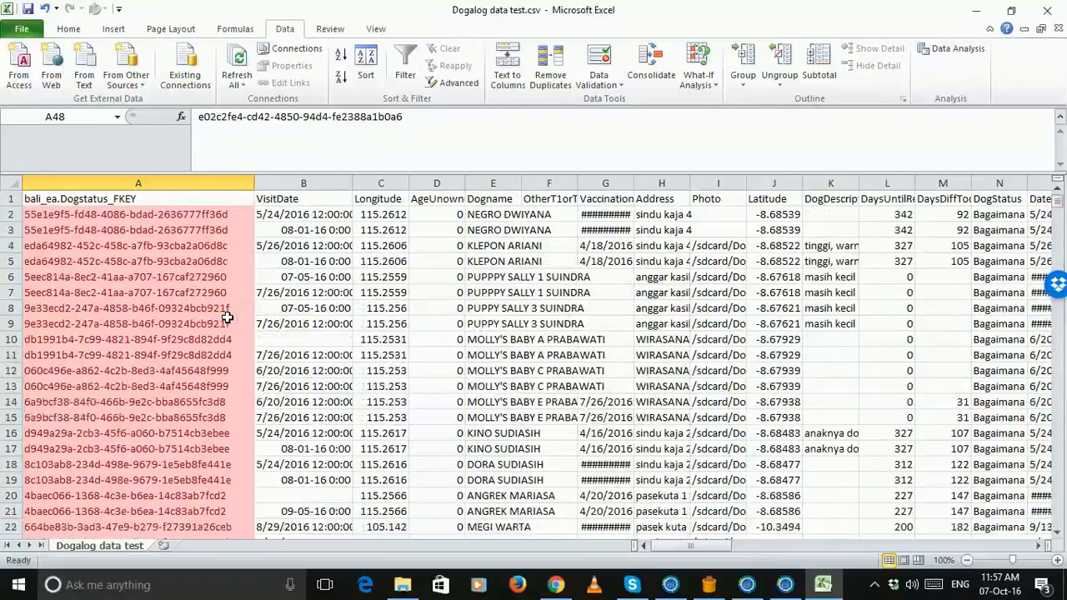
{"action": "left_click", "coordinate": [163, 231]}
{"action": "left_click", "coordinate": [171, 213]}
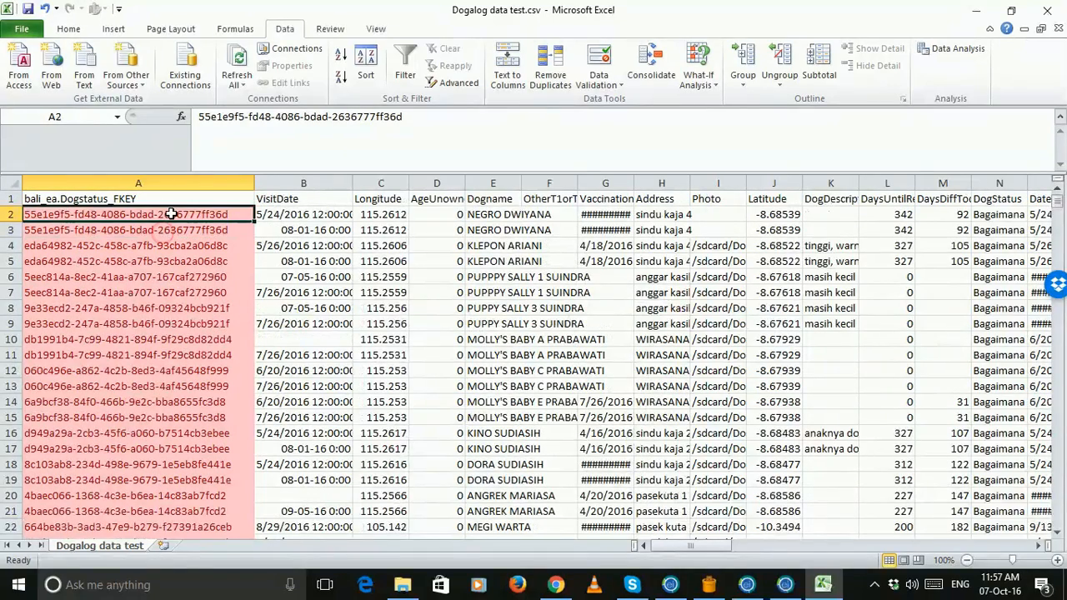
{"action": "left_click", "coordinate": [171, 230]}
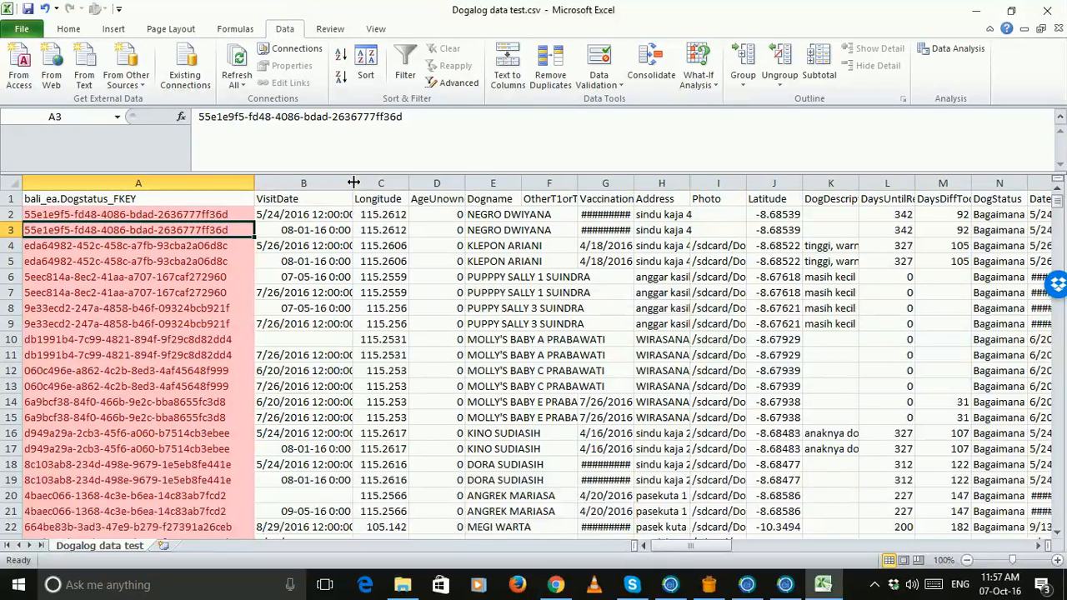
{"action": "left_click_drag", "start_coordinate": [352, 182], "coordinate": [376, 183]}
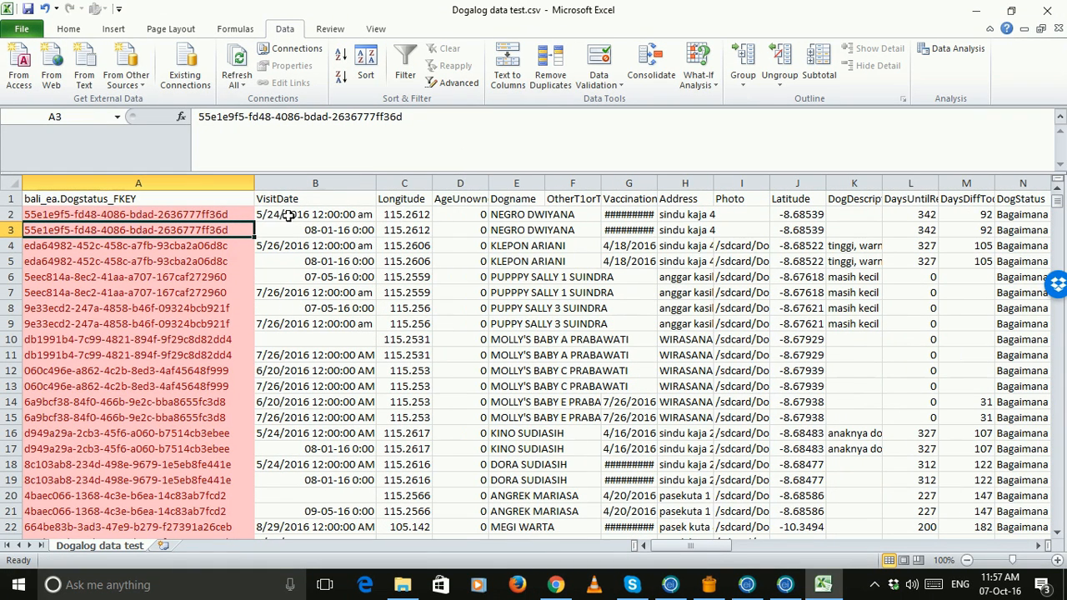
Re-sort the whole sheet, adding a second level by VisitDate on Values, Z to A, below the light-red key color level
{"action": "left_click", "coordinate": [269, 214]}
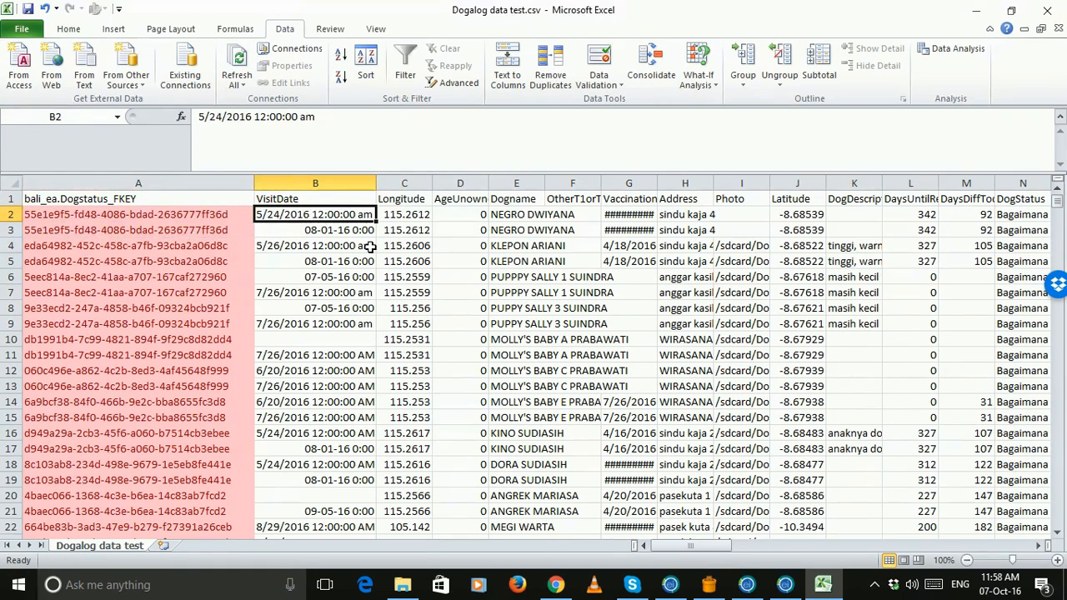
{"action": "left_click", "coordinate": [349, 232]}
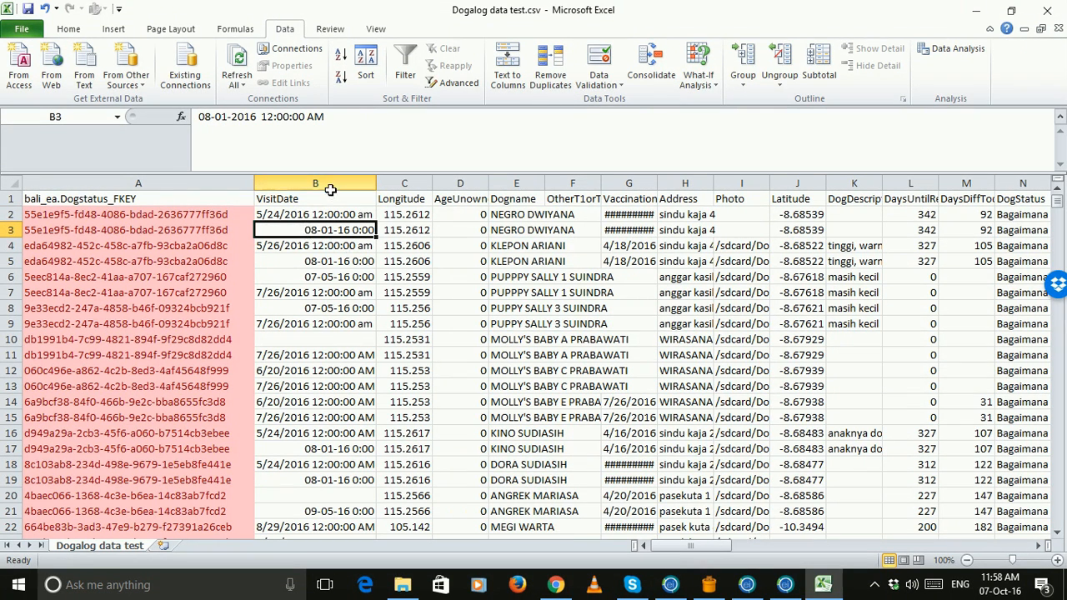
{"action": "left_click", "coordinate": [8, 191]}
{"action": "left_click", "coordinate": [360, 74]}
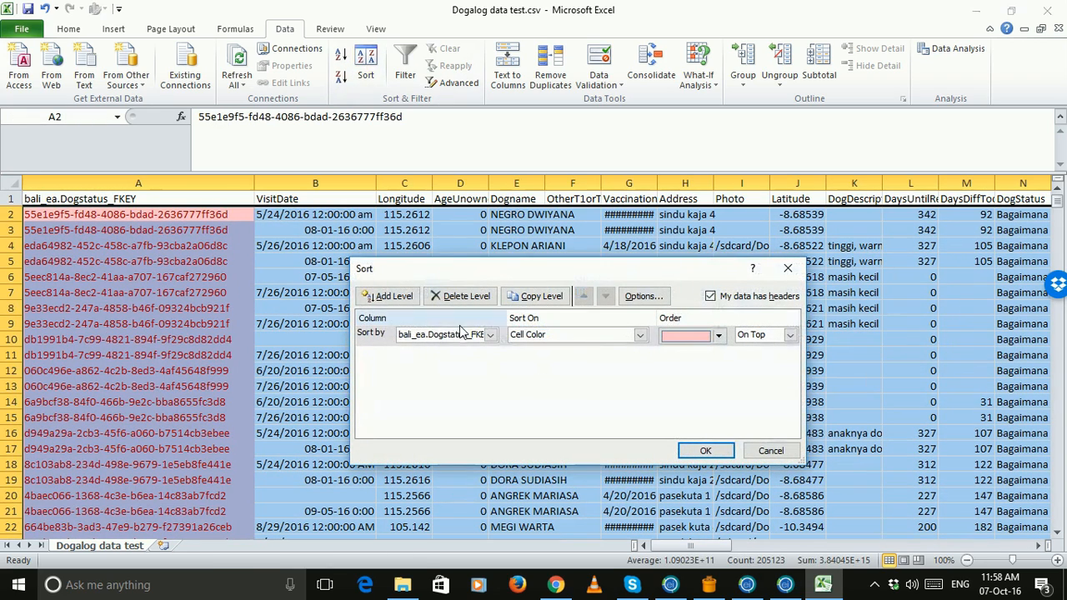
{"action": "left_click", "coordinate": [389, 297]}
{"action": "left_click", "coordinate": [490, 355]}
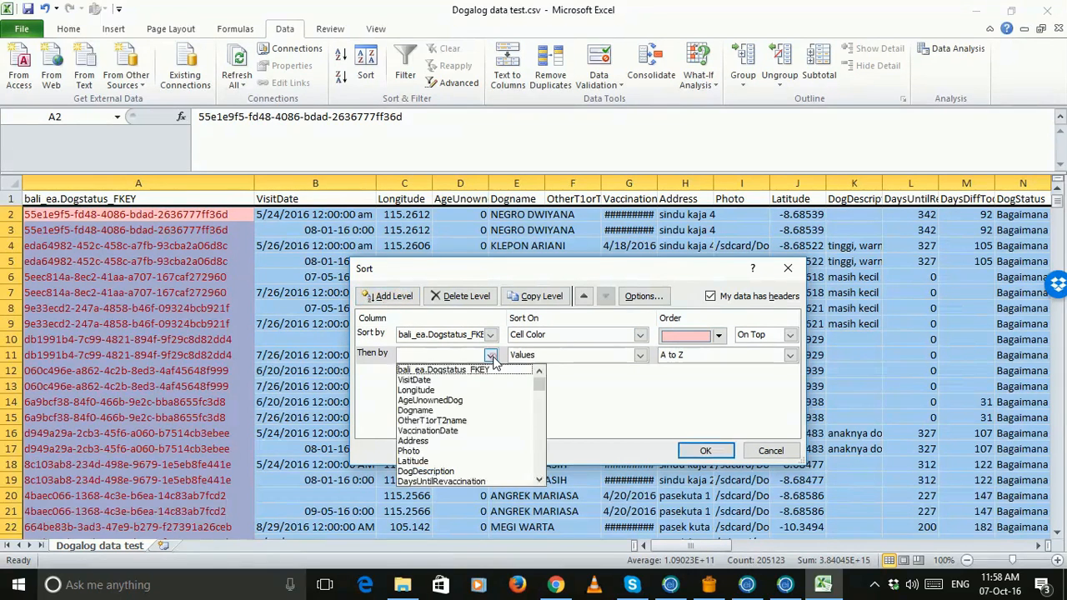
{"action": "left_click", "coordinate": [487, 380]}
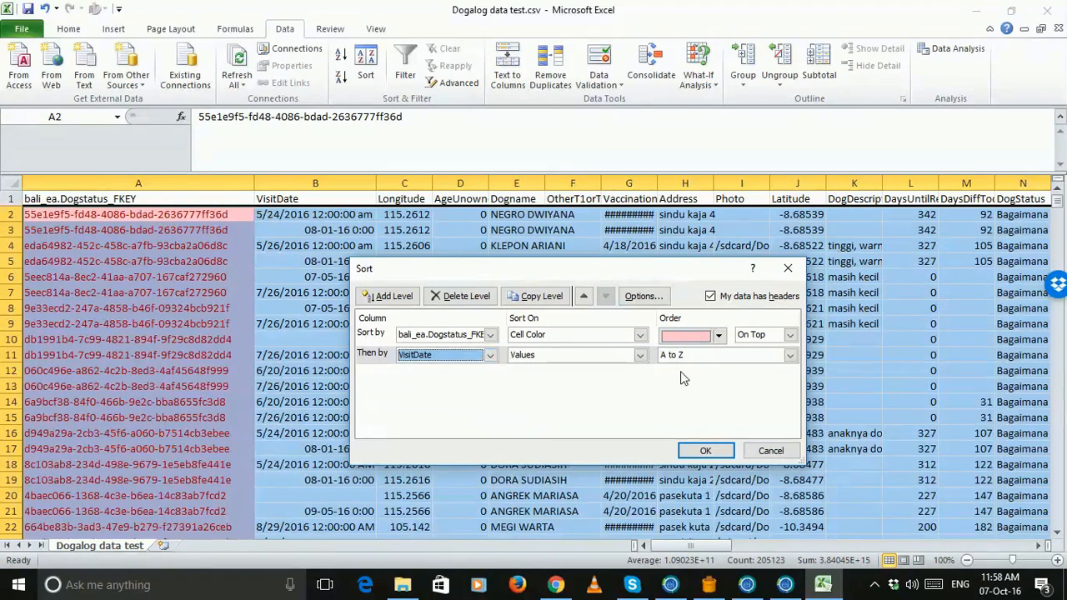
{"action": "left_click", "coordinate": [789, 355]}
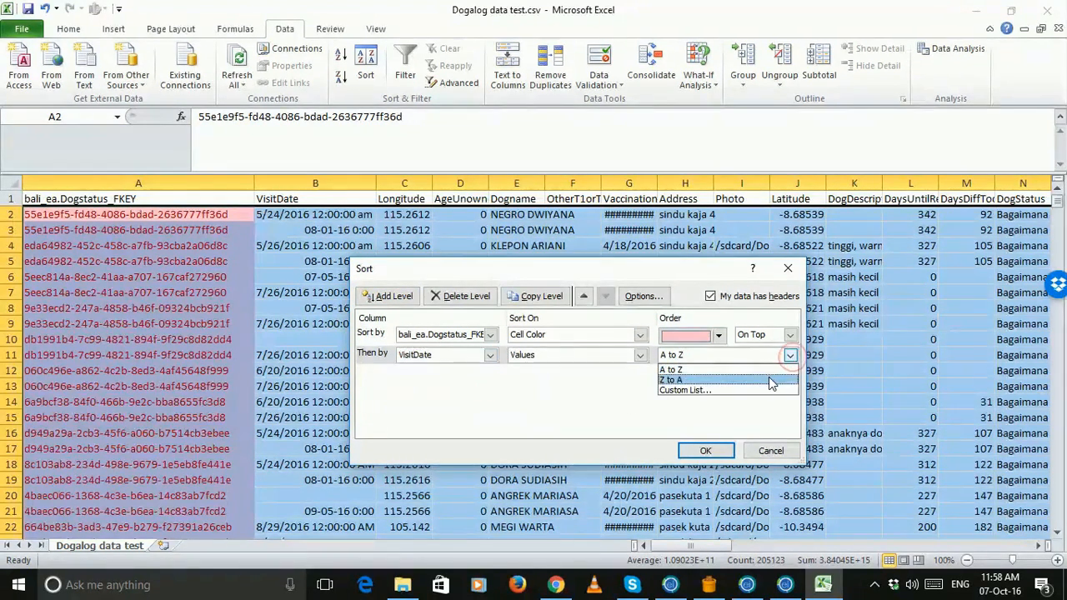
{"action": "left_click", "coordinate": [765, 380]}
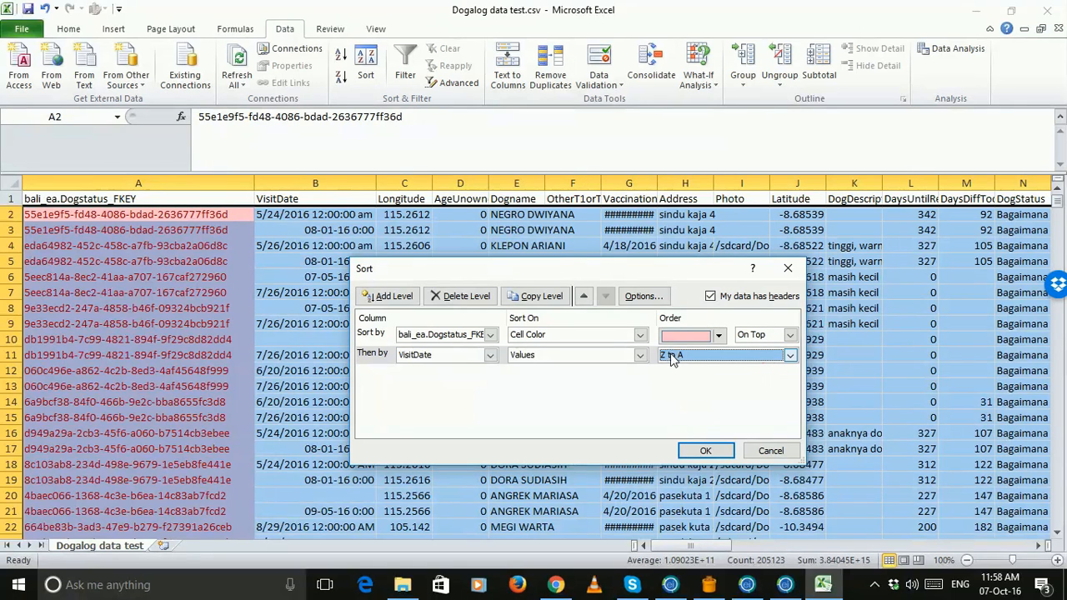
{"action": "left_click", "coordinate": [726, 450]}
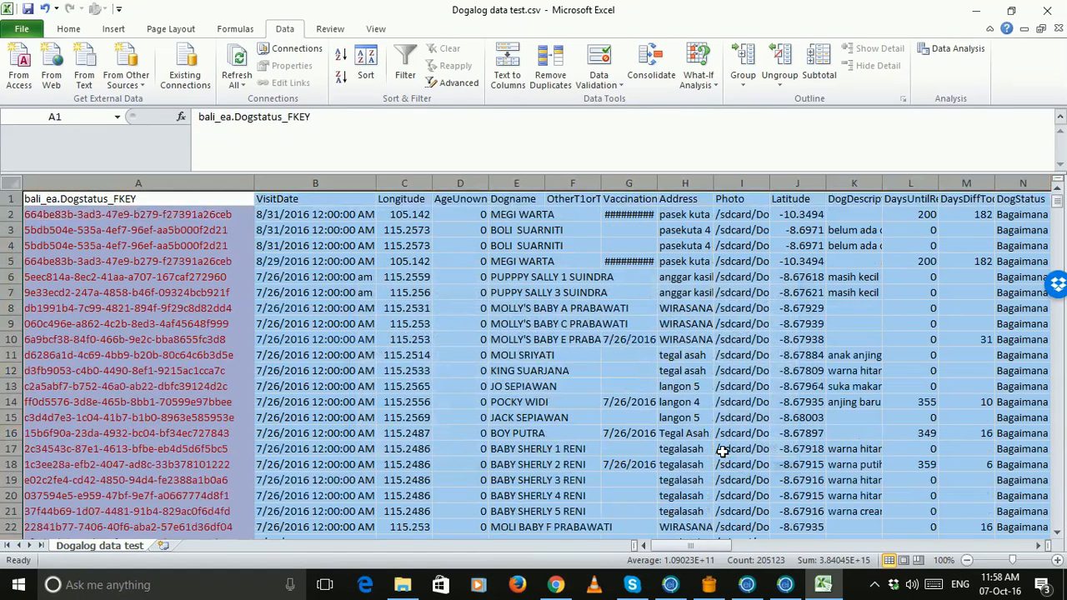
Review the re-sorted records and compare the keys and visit dates of the matching entries in rows 2 and 5
{"action": "scroll", "coordinate": [224, 270], "scroll_direction": "down", "scroll_amount": 12}
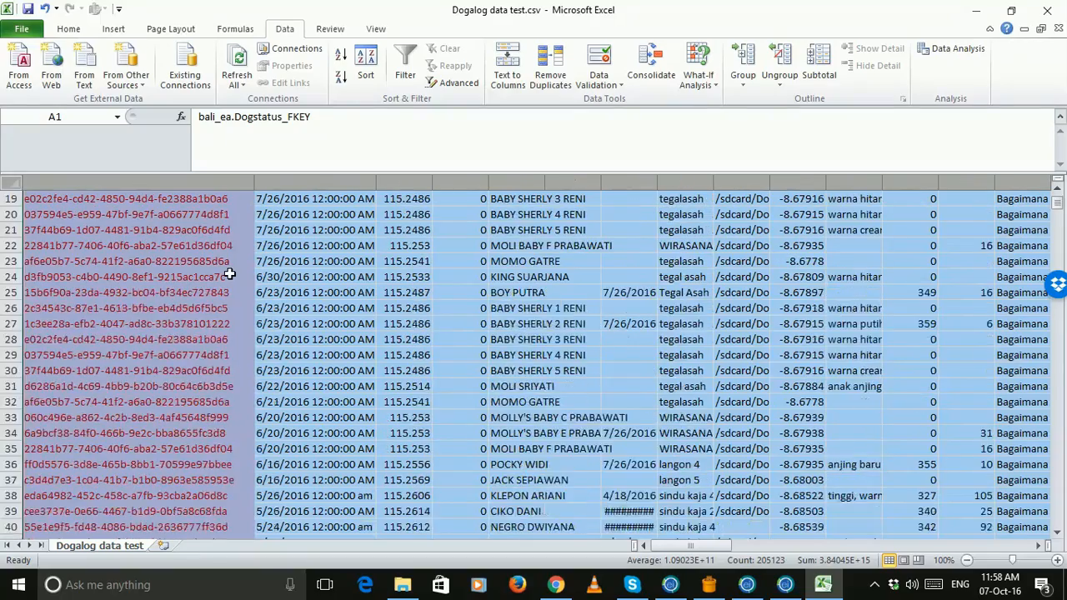
{"action": "scroll", "coordinate": [233, 275], "scroll_direction": "up", "scroll_amount": 12}
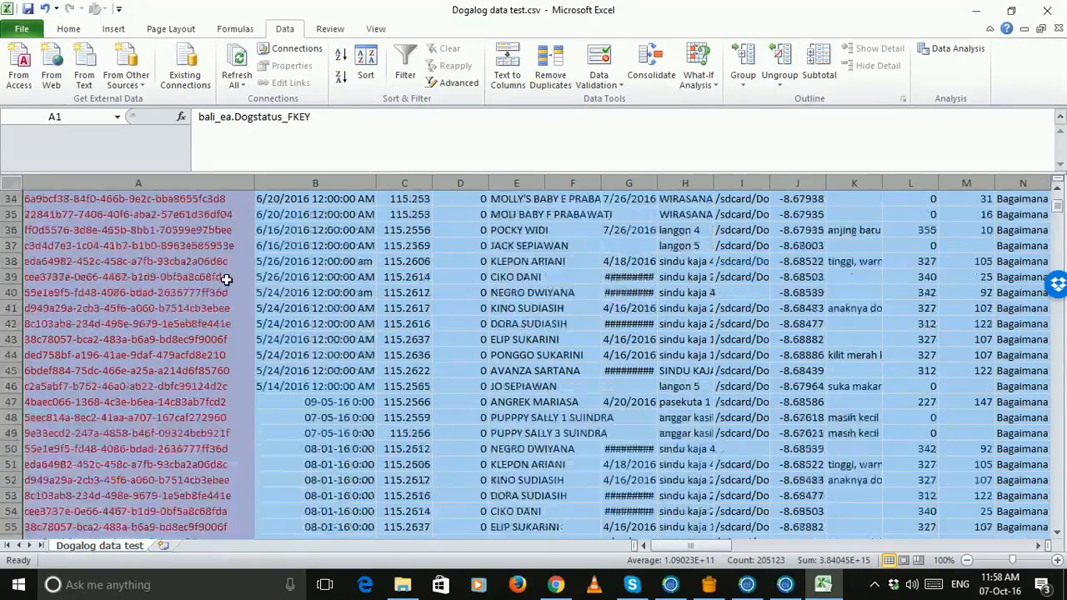
{"action": "left_click", "coordinate": [210, 214]}
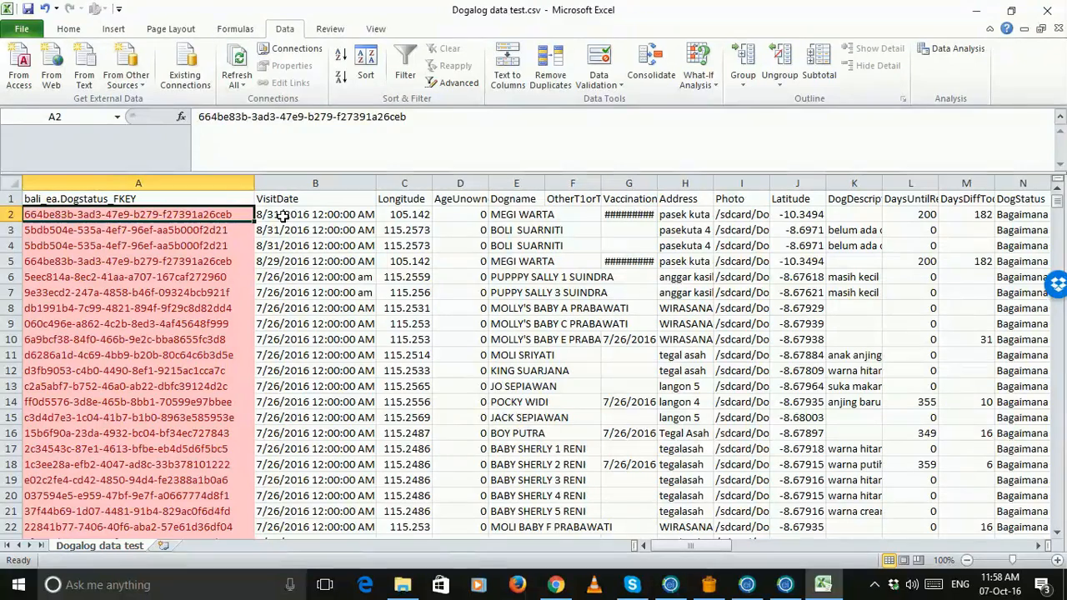
{"action": "left_click", "coordinate": [283, 215]}
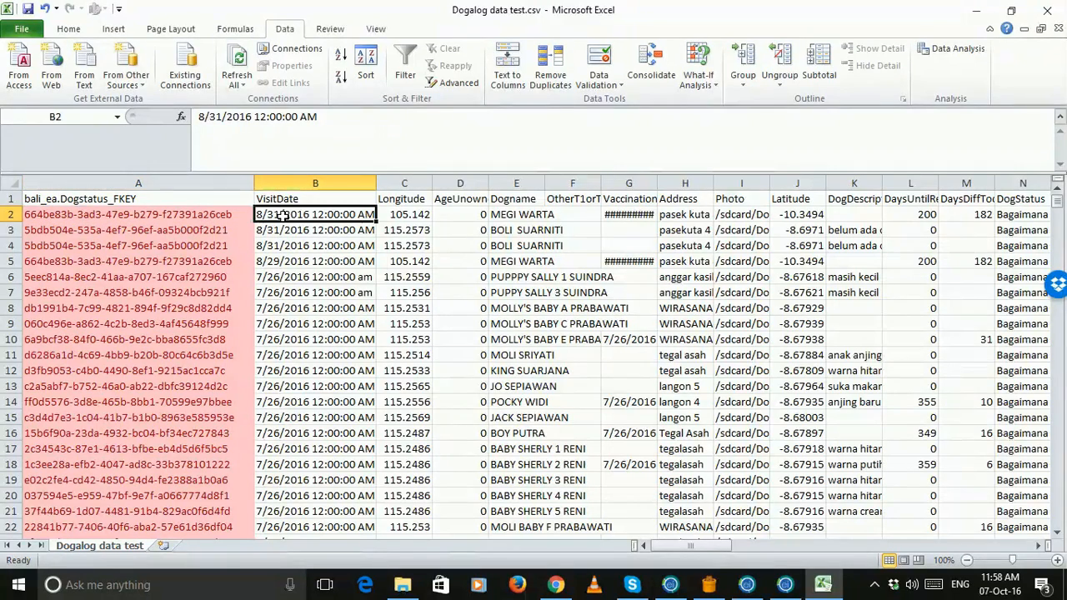
{"action": "left_click", "coordinate": [179, 208]}
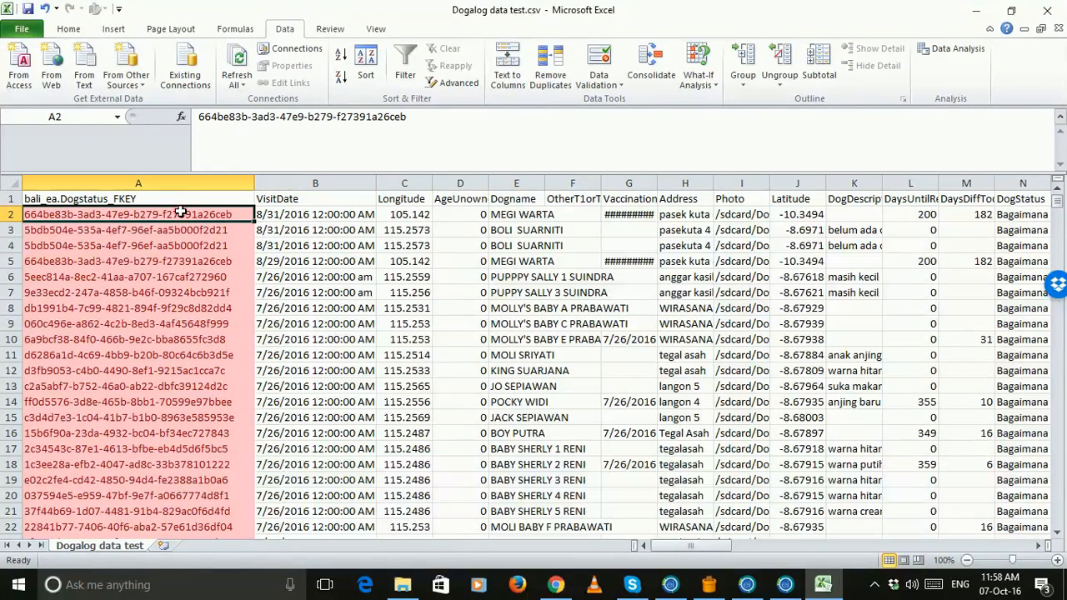
{"action": "left_click", "coordinate": [218, 264]}
{"action": "left_click", "coordinate": [220, 214]}
{"action": "left_click", "coordinate": [234, 263]}
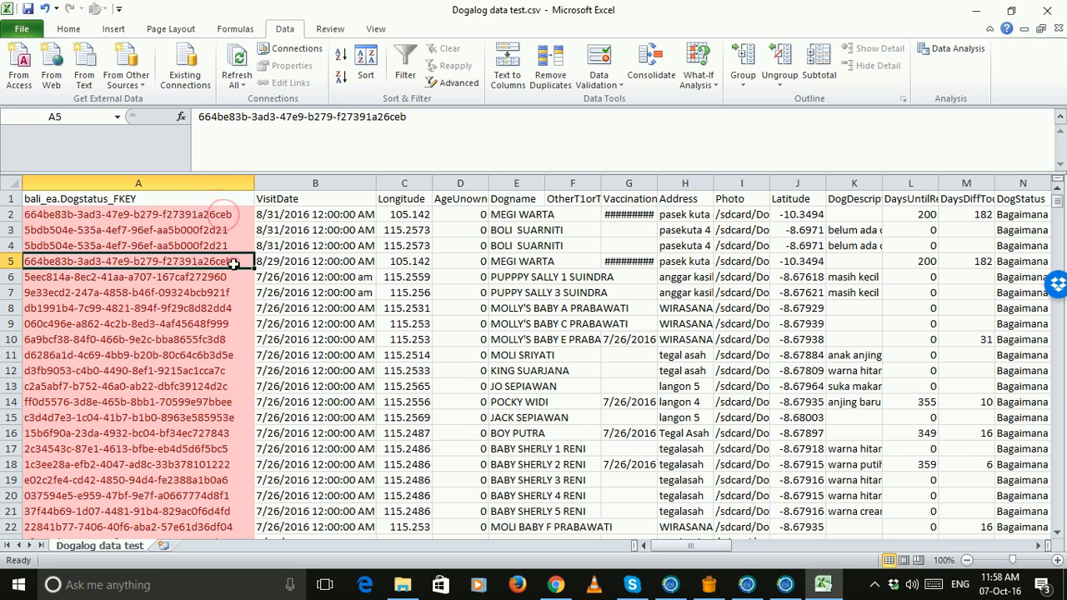
{"action": "left_click", "coordinate": [281, 260]}
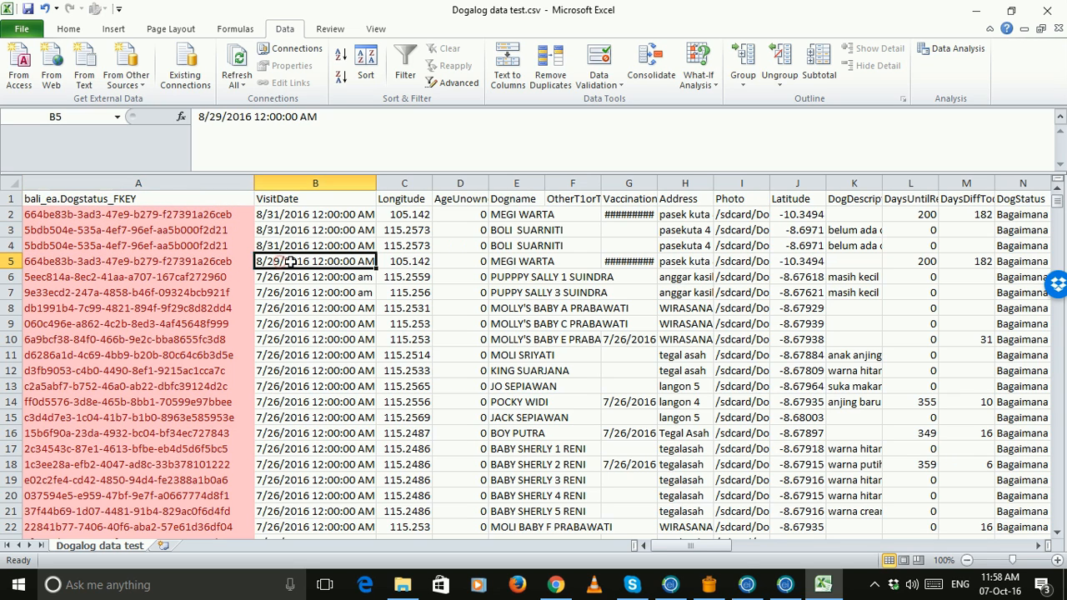
{"action": "left_click", "coordinate": [283, 216]}
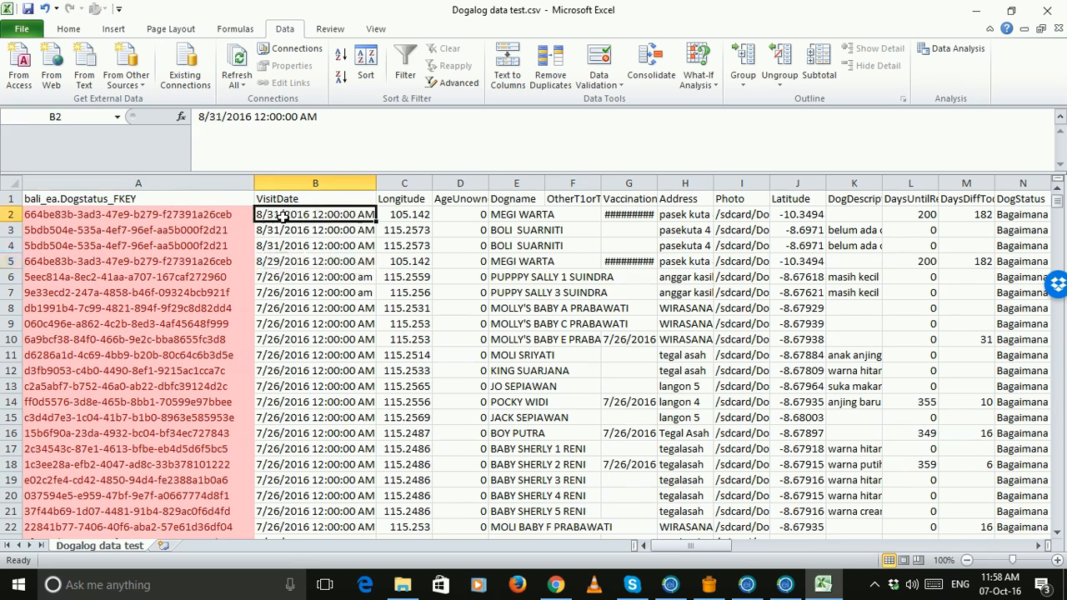
{"action": "left_click", "coordinate": [295, 261]}
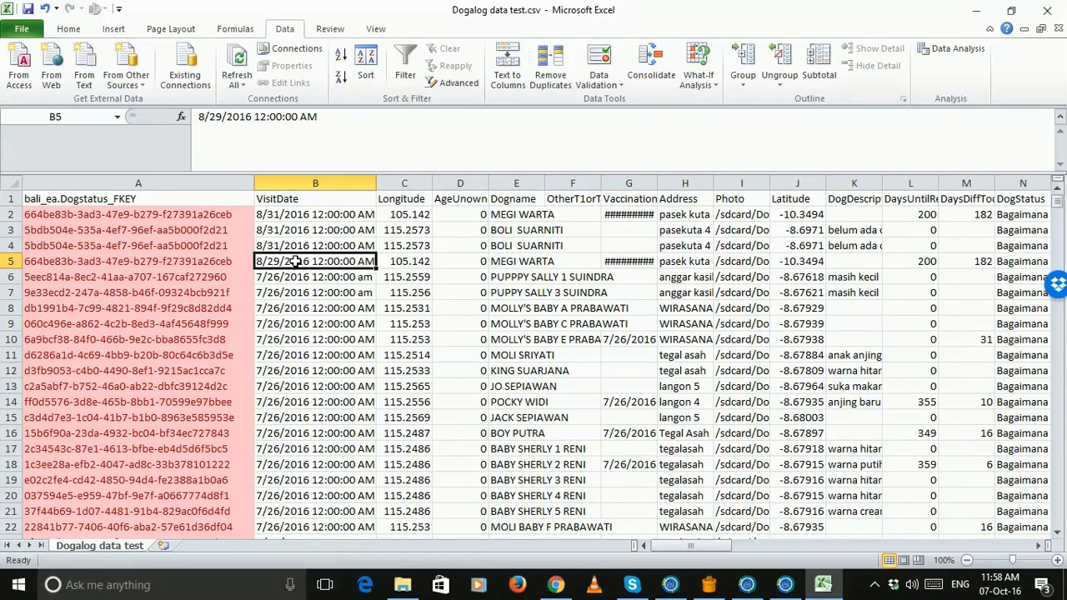
{"action": "left_click", "coordinate": [287, 213]}
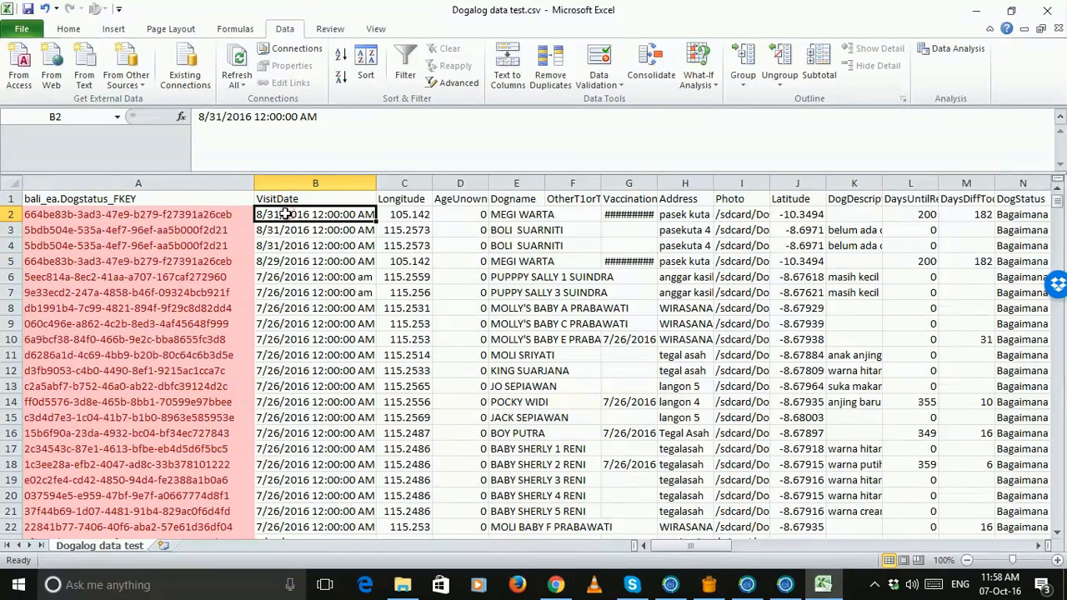
{"action": "left_click", "coordinate": [217, 213]}
{"action": "left_click", "coordinate": [240, 260]}
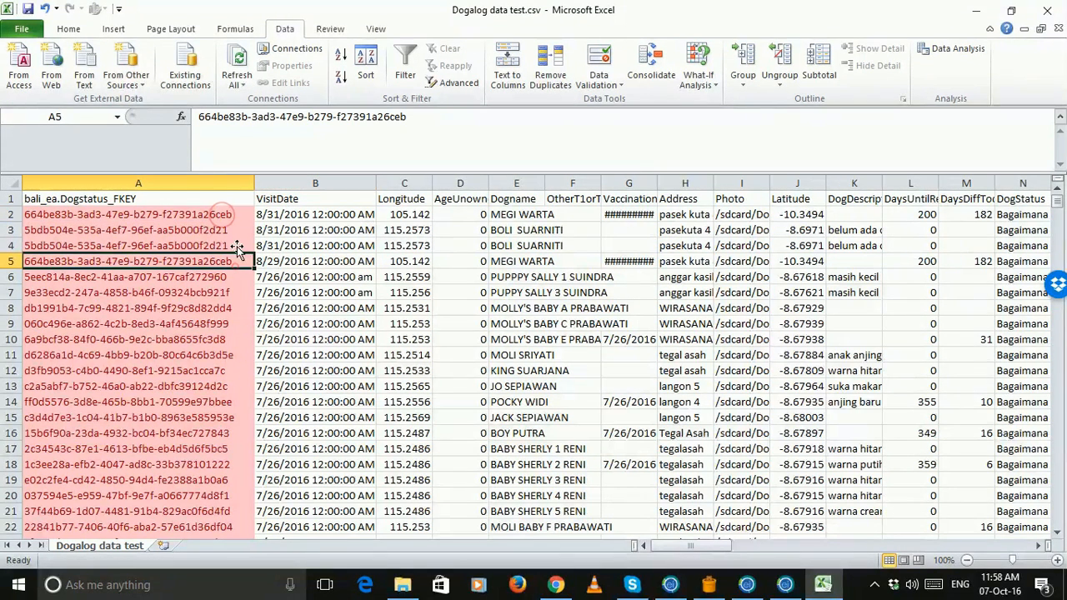
{"action": "left_click", "coordinate": [242, 215]}
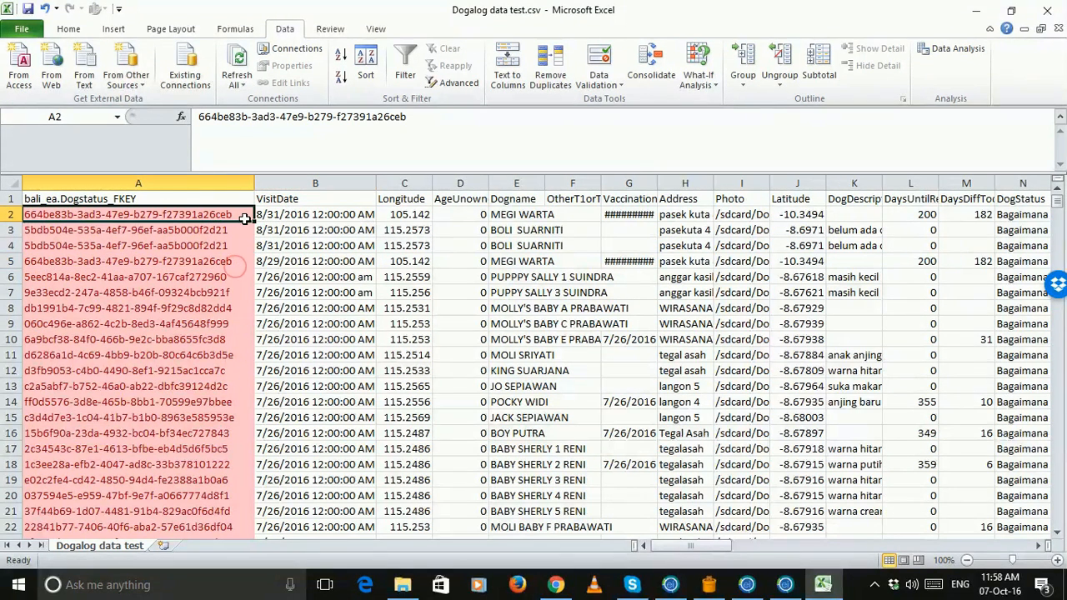
Compare the full duplicate records in rows 2 and 5, and widen the VisitDate column further
{"action": "left_click", "coordinate": [18, 214]}
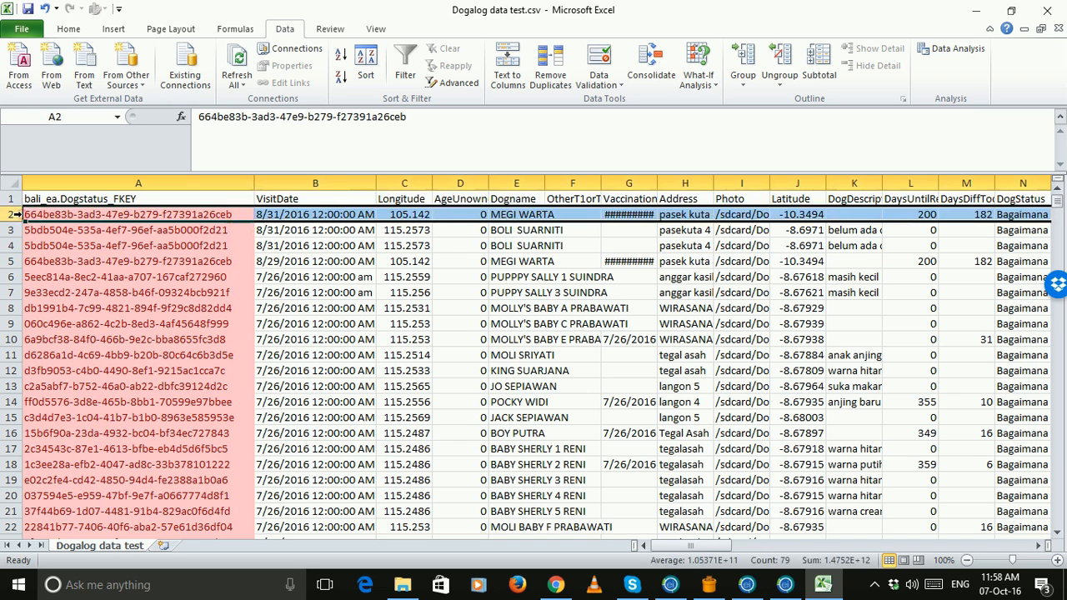
{"action": "left_click", "coordinate": [554, 182]}
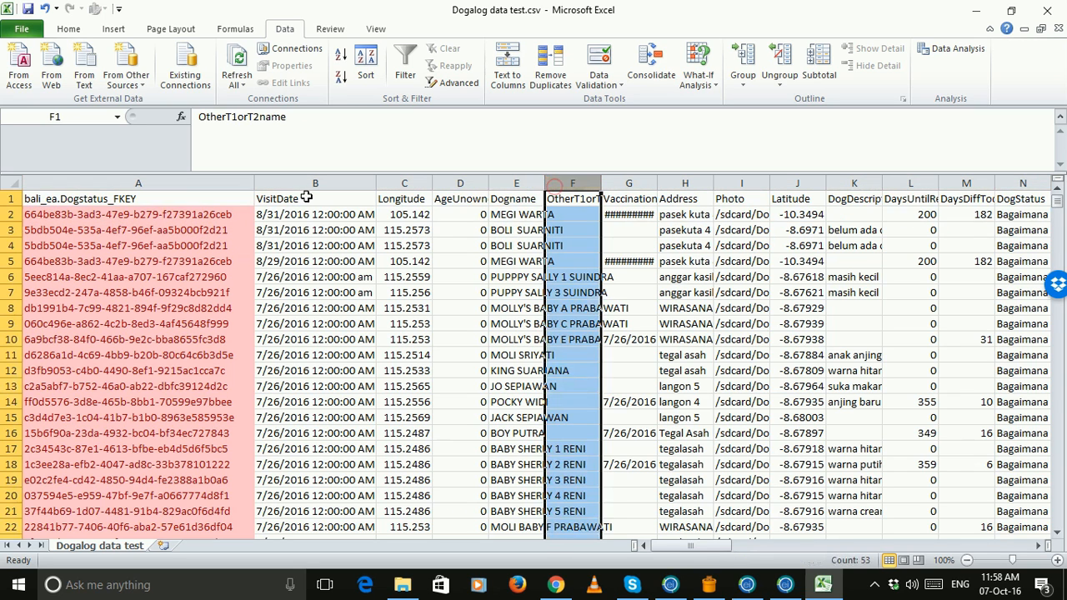
{"action": "left_click", "coordinate": [10, 214]}
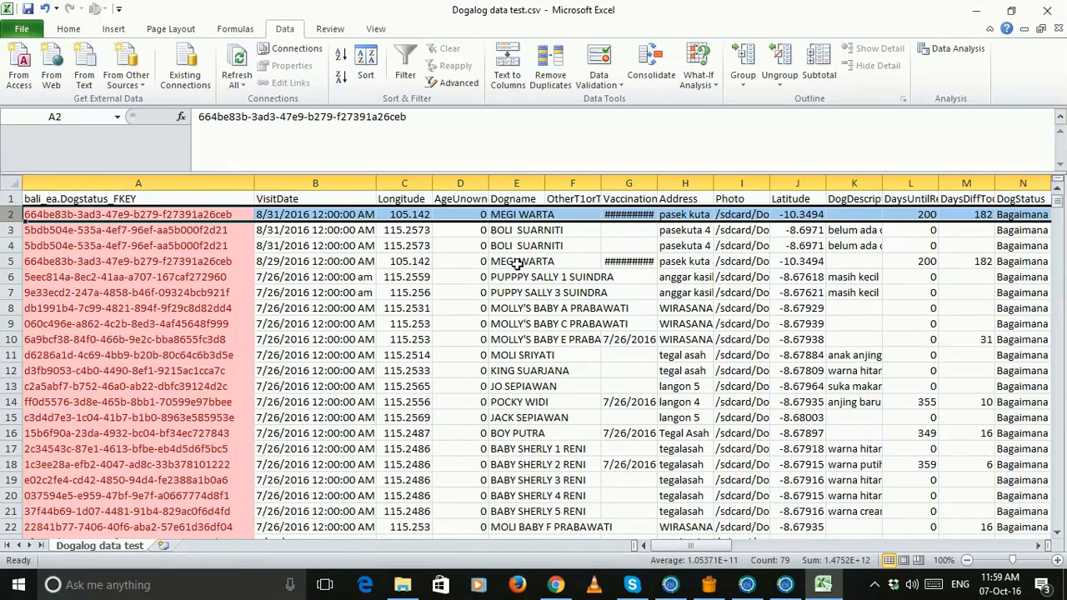
{"action": "left_click", "coordinate": [10, 261]}
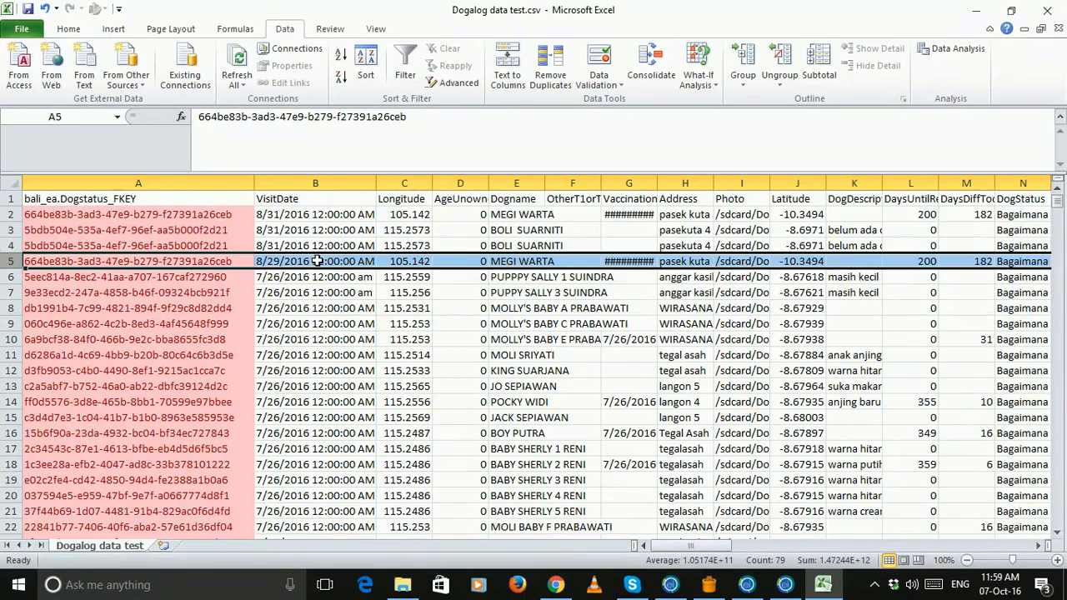
{"action": "left_click_drag", "start_coordinate": [376, 180], "coordinate": [419, 180]}
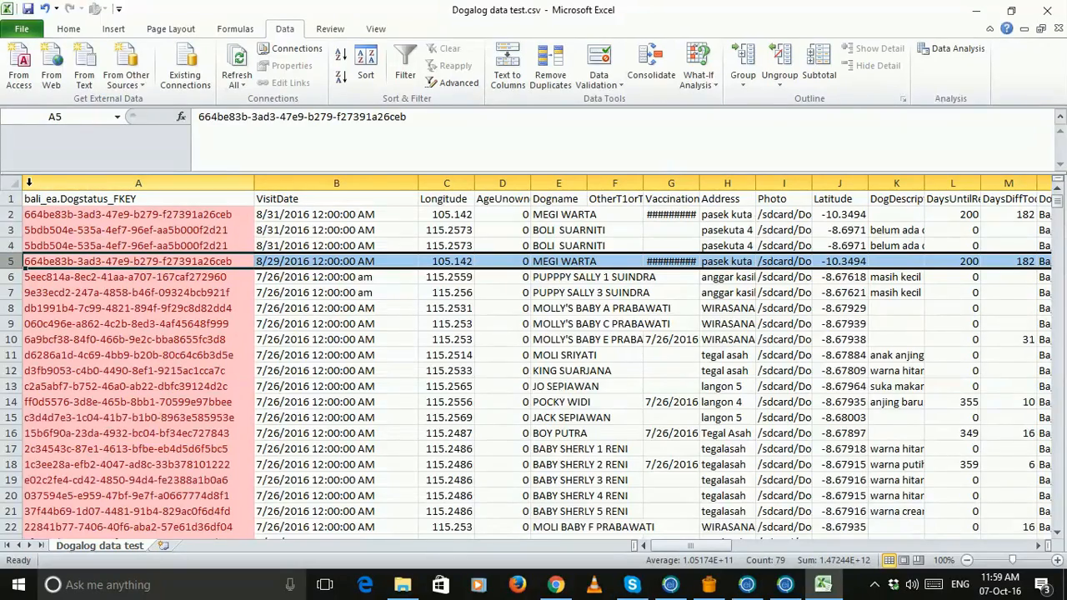
Remove duplicates from the whole sheet, treating row 1 as headers and matching only on bali_ea.Dogstatus_FKEY
{"action": "left_click", "coordinate": [12, 183]}
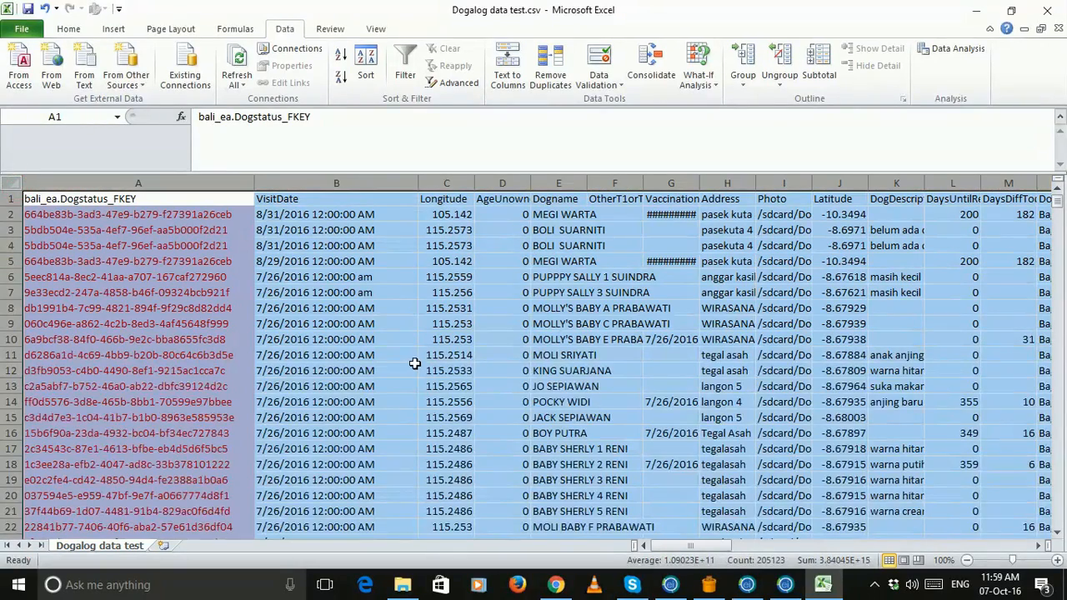
{"action": "left_click", "coordinate": [560, 82]}
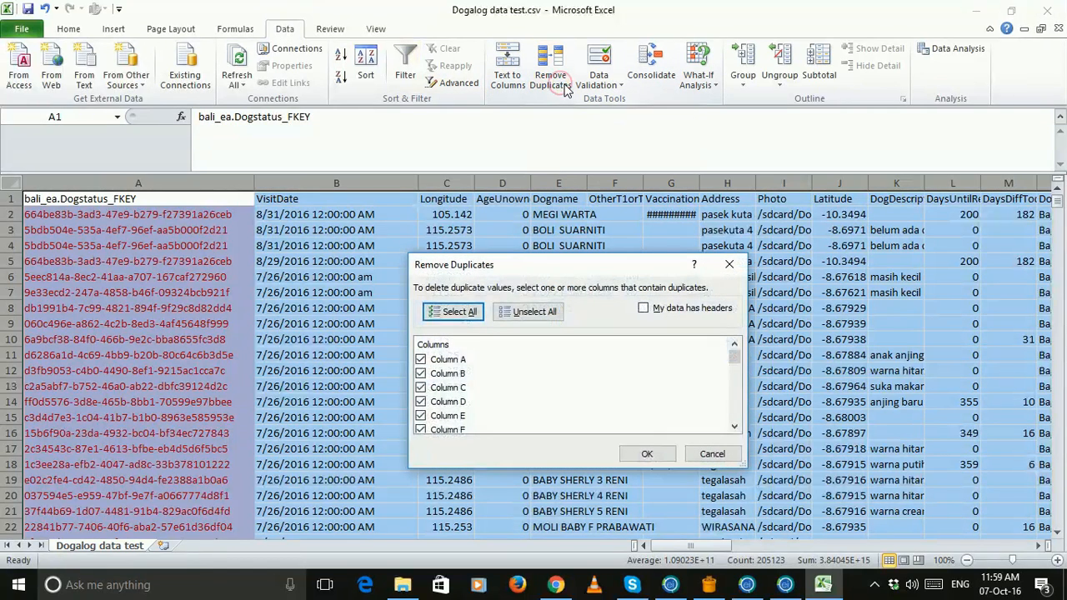
{"action": "left_click", "coordinate": [643, 308]}
{"action": "left_click", "coordinate": [525, 312]}
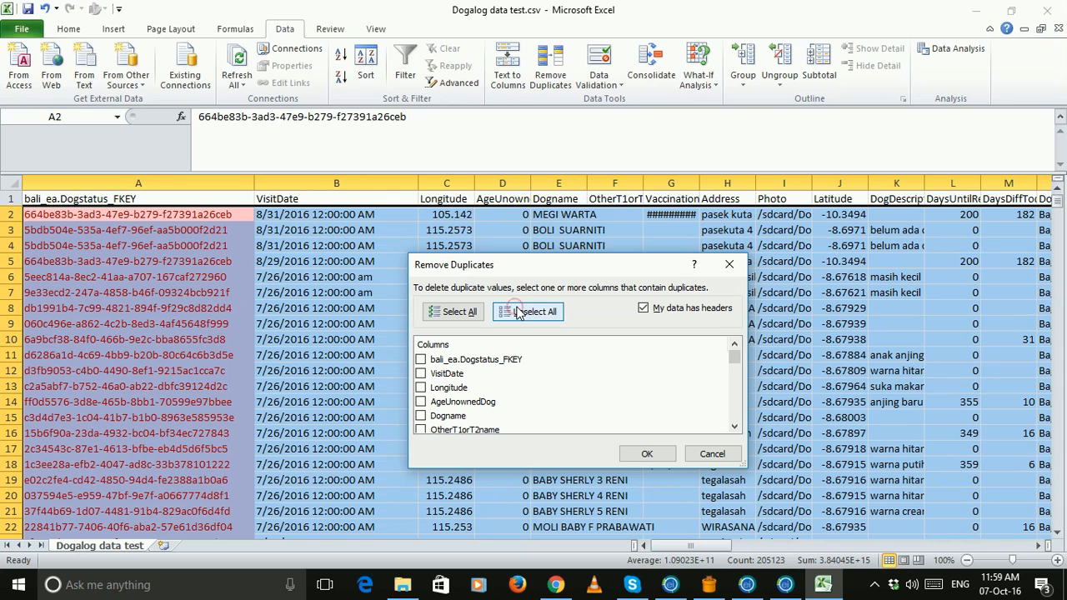
{"action": "left_click", "coordinate": [421, 361]}
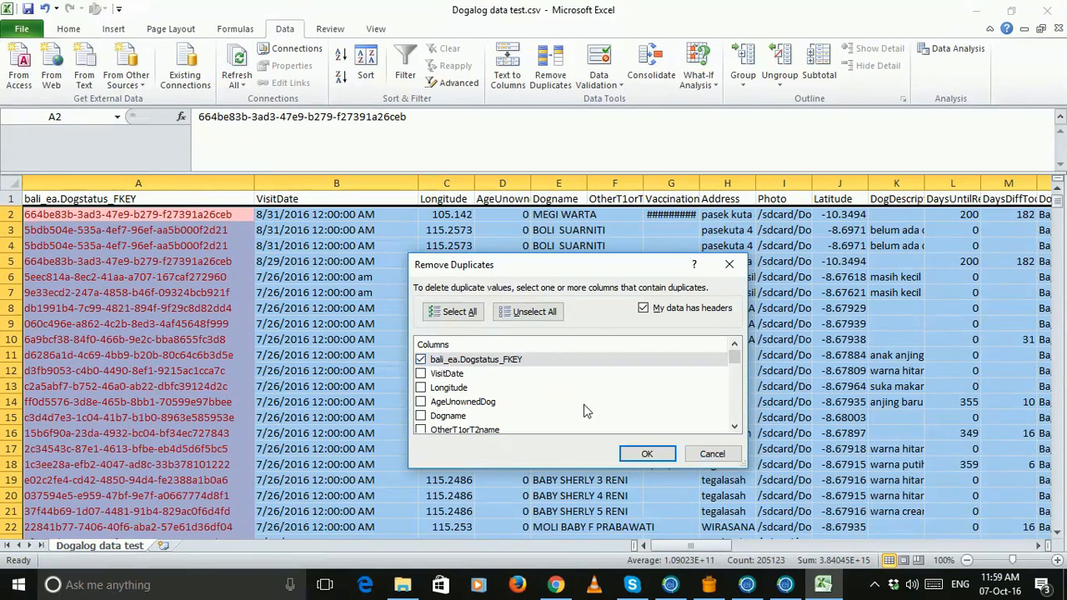
{"action": "left_click", "coordinate": [647, 455]}
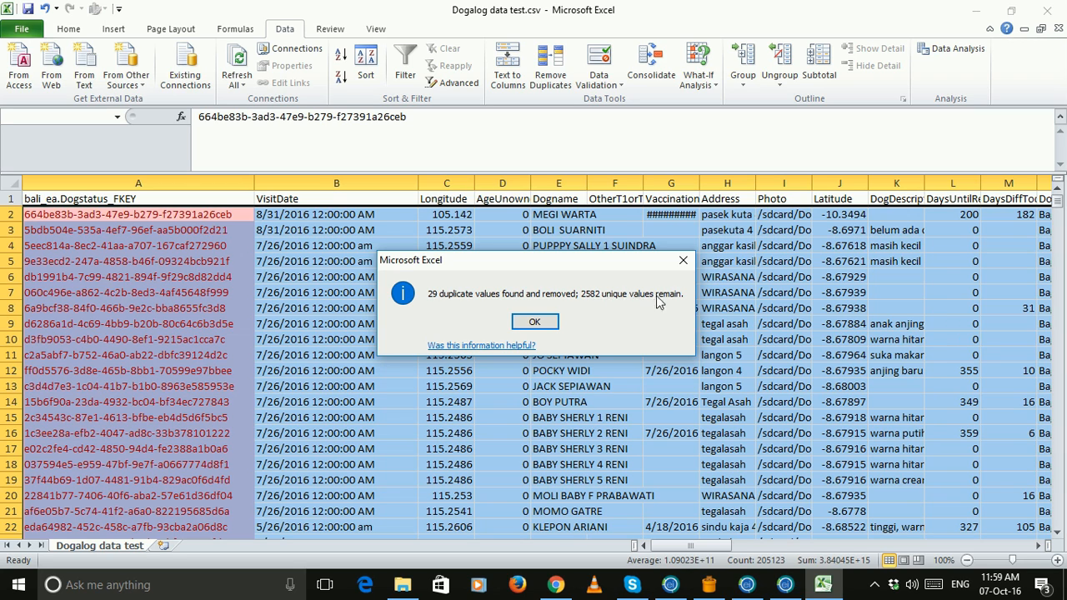
{"action": "left_click", "coordinate": [549, 330]}
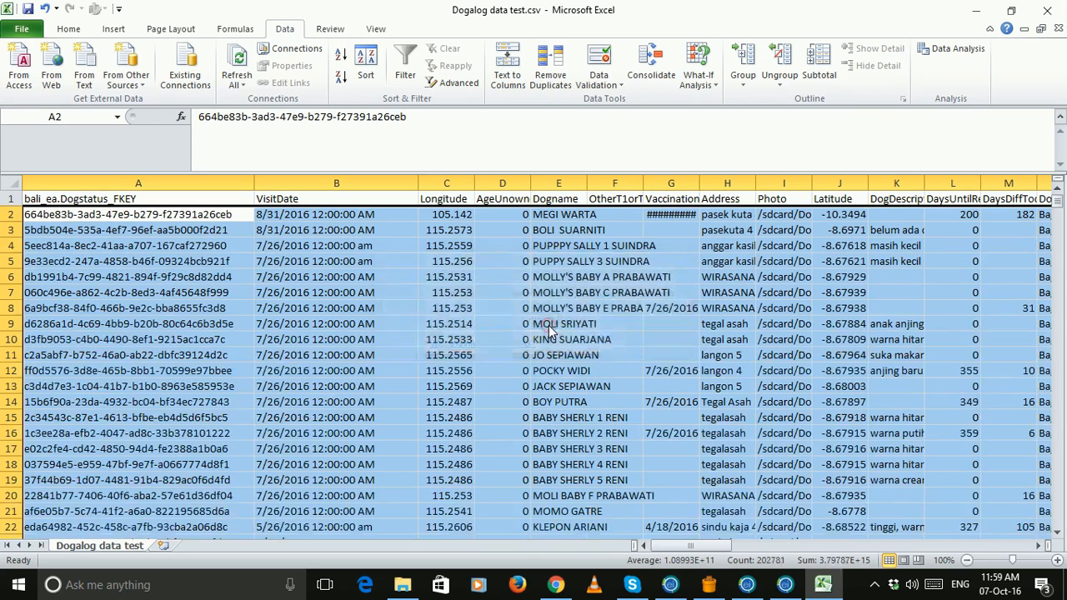
Check the key and visit date of the record kept in row 2, and widen the Dogname column slightly
{"action": "left_click", "coordinate": [229, 215]}
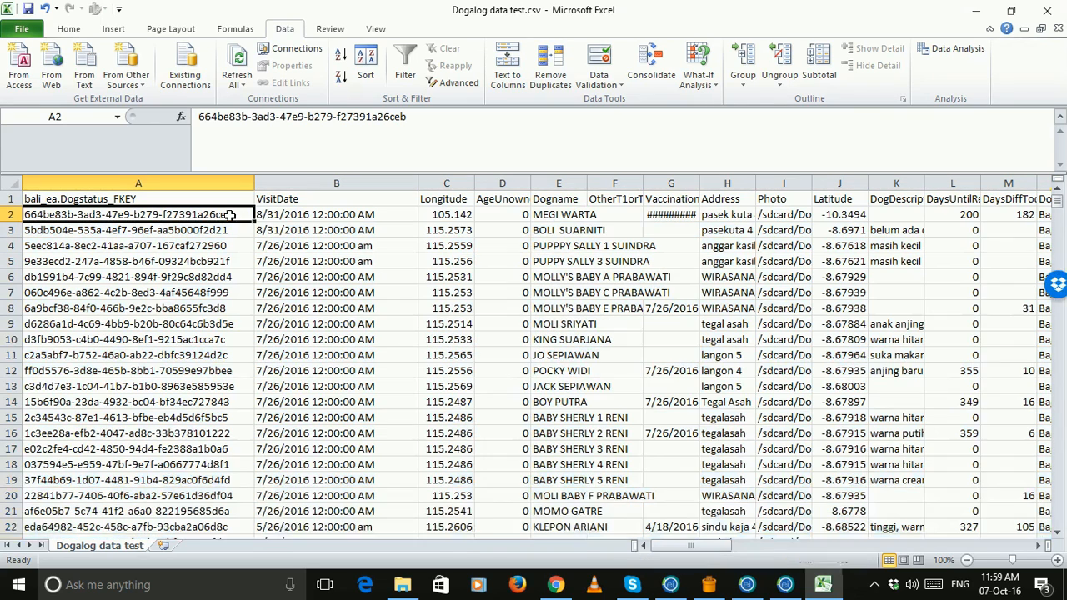
{"action": "left_click", "coordinate": [565, 215]}
{"action": "left_click_drag", "start_coordinate": [587, 183], "coordinate": [603, 183]}
{"action": "left_click", "coordinate": [310, 217]}
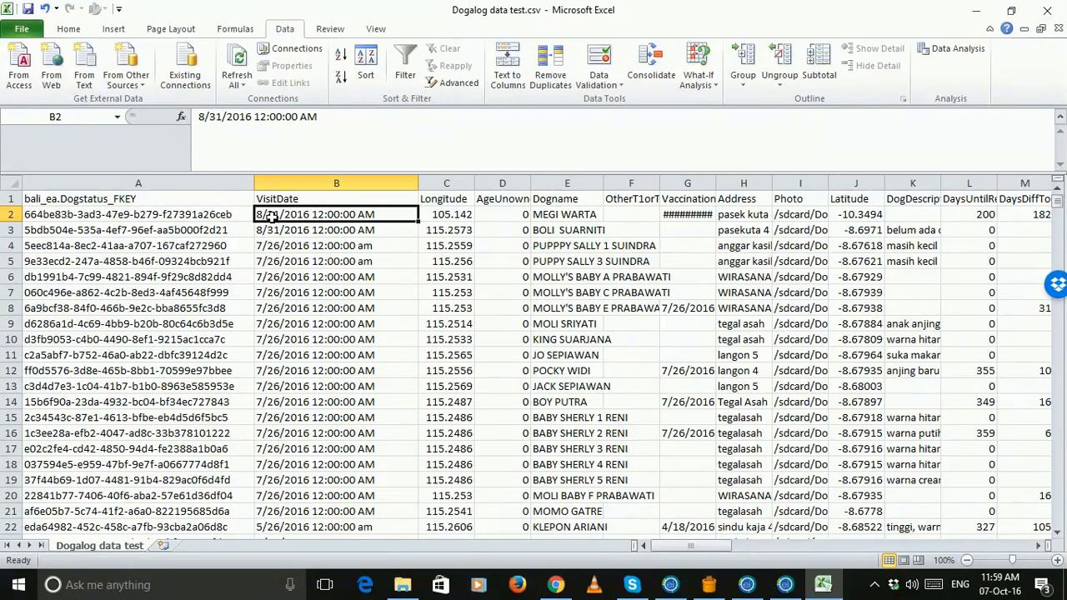
{"action": "left_click", "coordinate": [46, 214]}
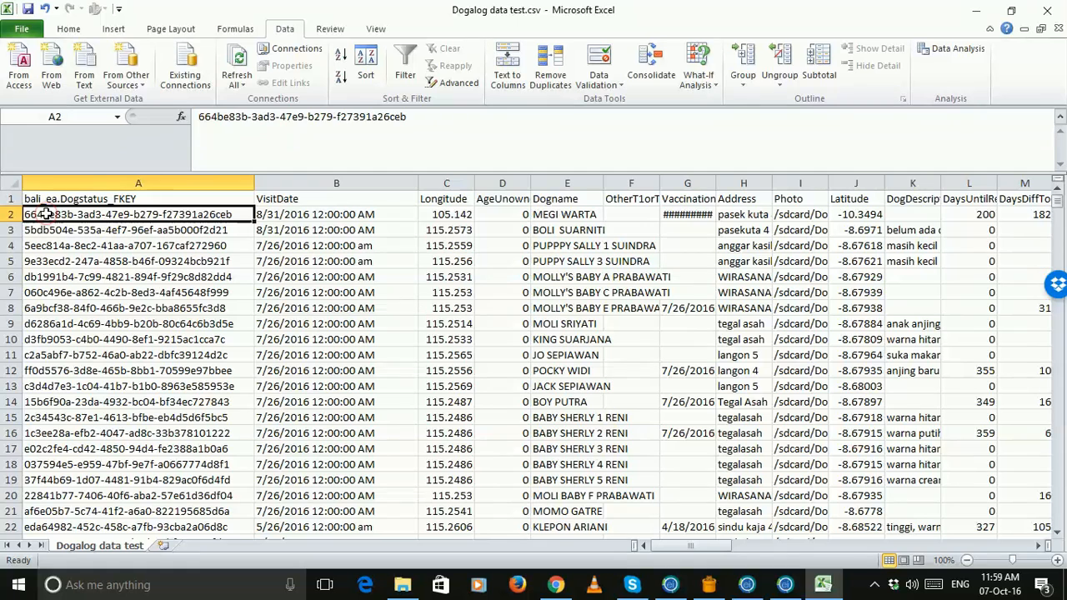
{"action": "left_click", "coordinate": [273, 213]}
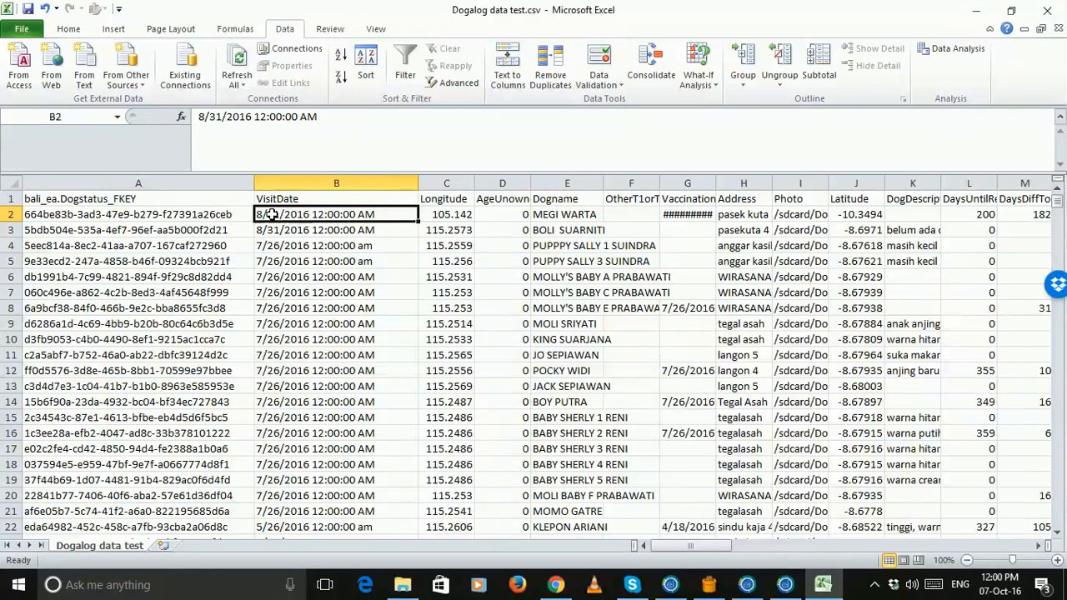
{"action": "left_click", "coordinate": [192, 212]}
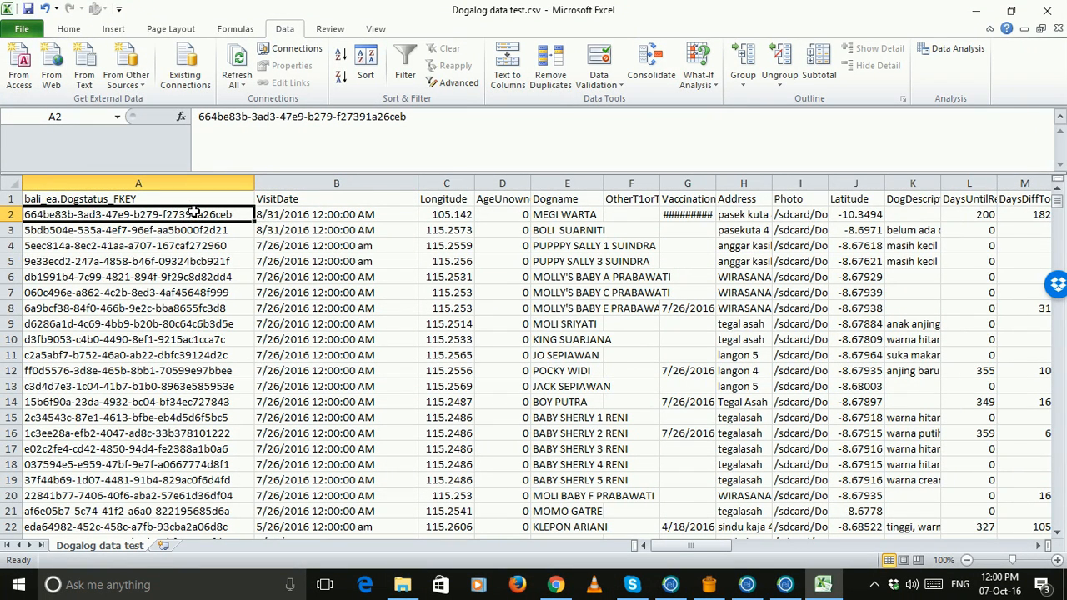
Save Dogalog data test.csv, keeping the CSV (Comma delimited) format
{"action": "left_click", "coordinate": [28, 9]}
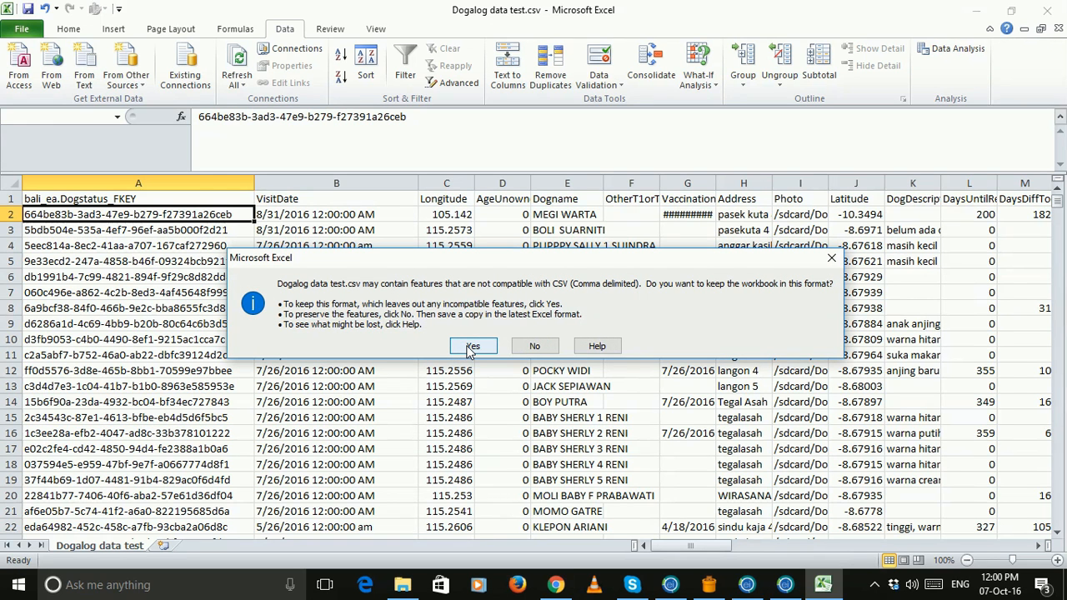
{"action": "left_click", "coordinate": [471, 346]}
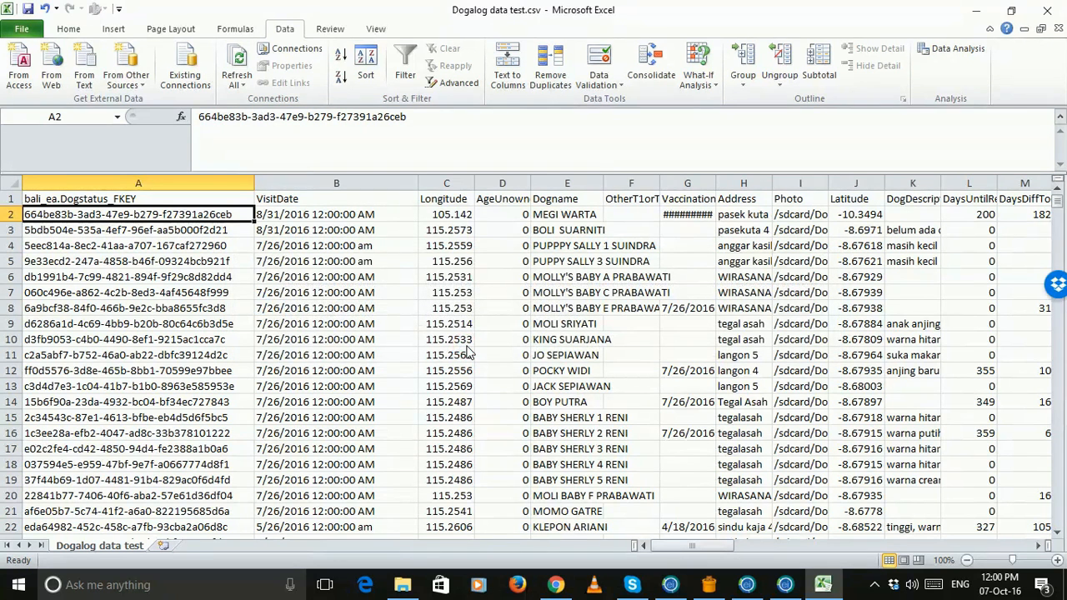